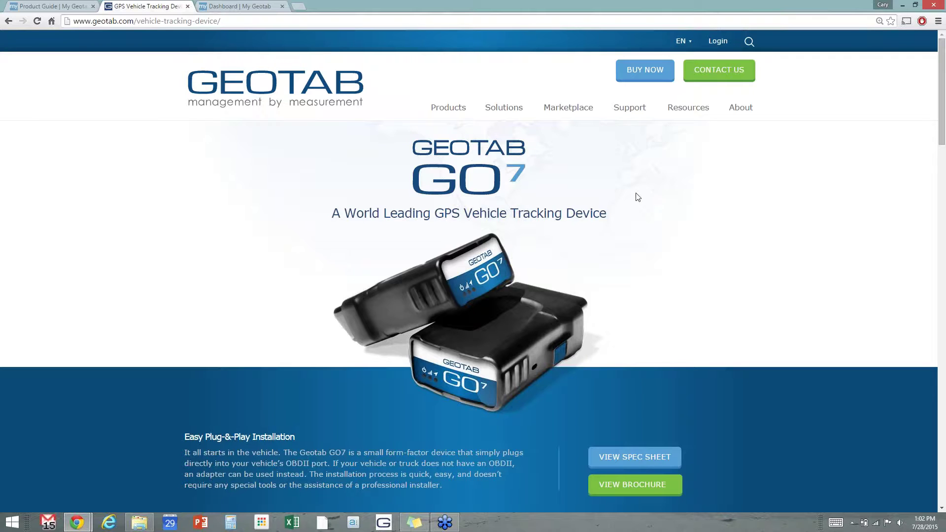
Step: Review the installation, dimensions, technology and accident detection sections of the GO7 vehicle tracking device page
scroll(628, 246, down, 5)
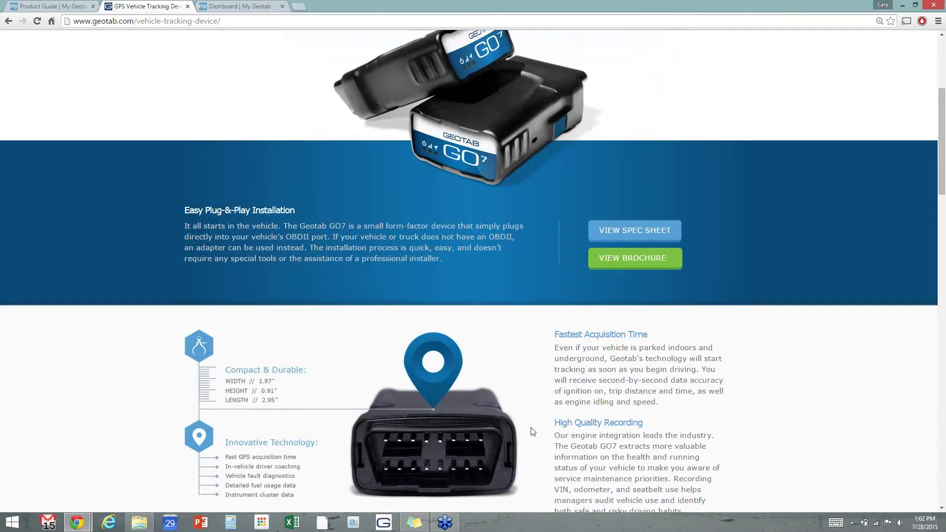
scroll(536, 428, down, 2)
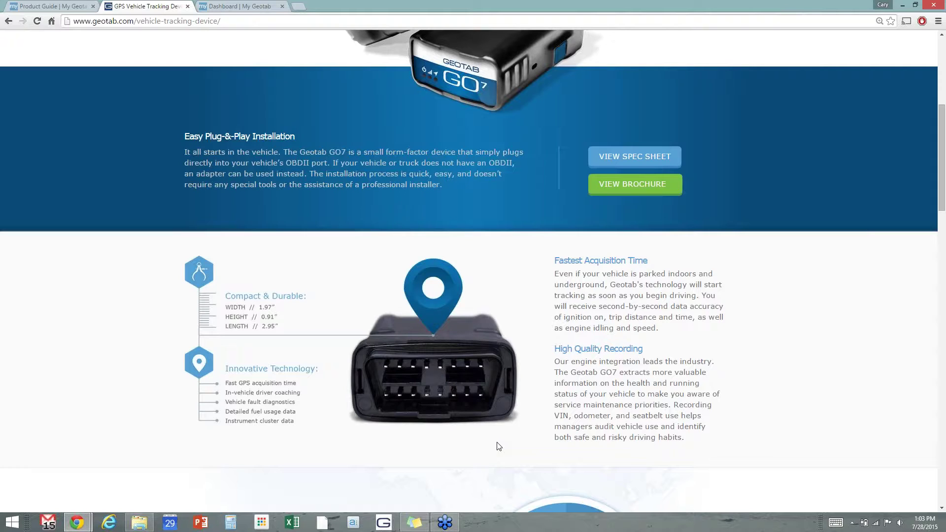
scroll(482, 430, down, 5)
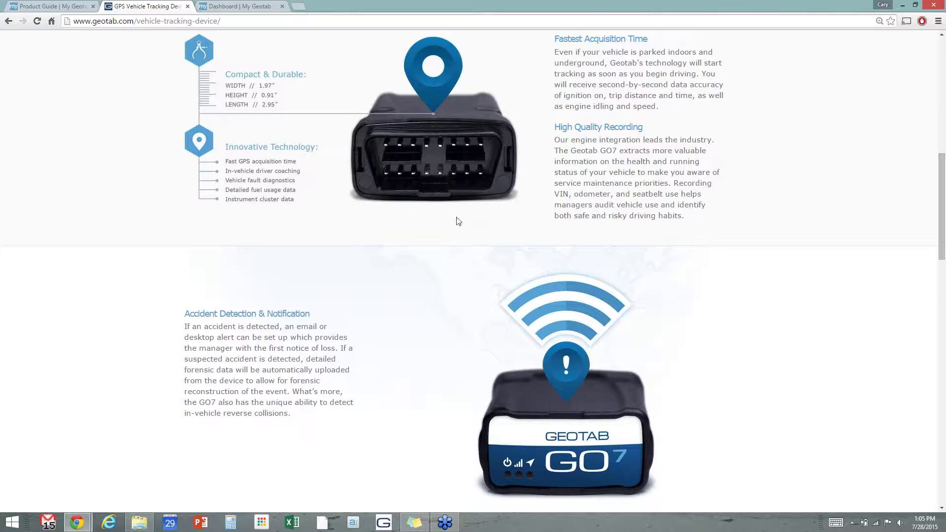
scroll(452, 211, up, 3)
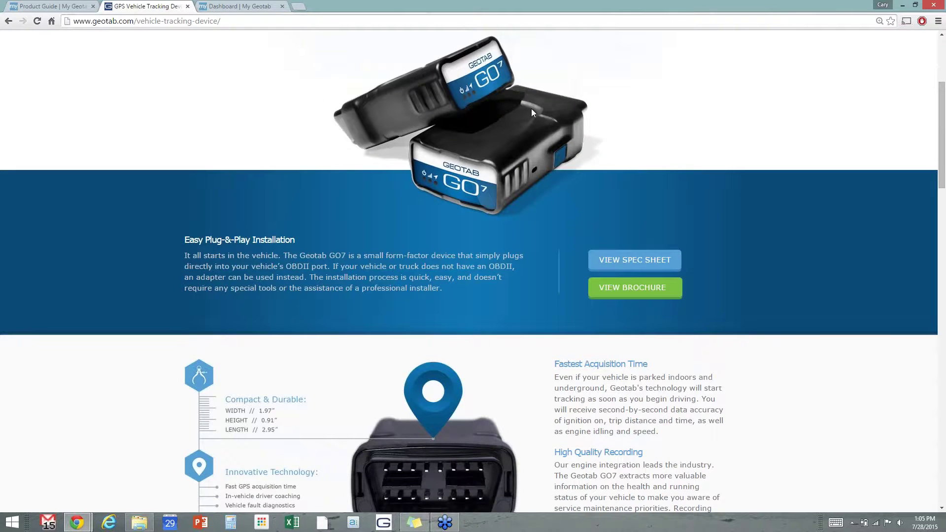
scroll(607, 143, up, 2)
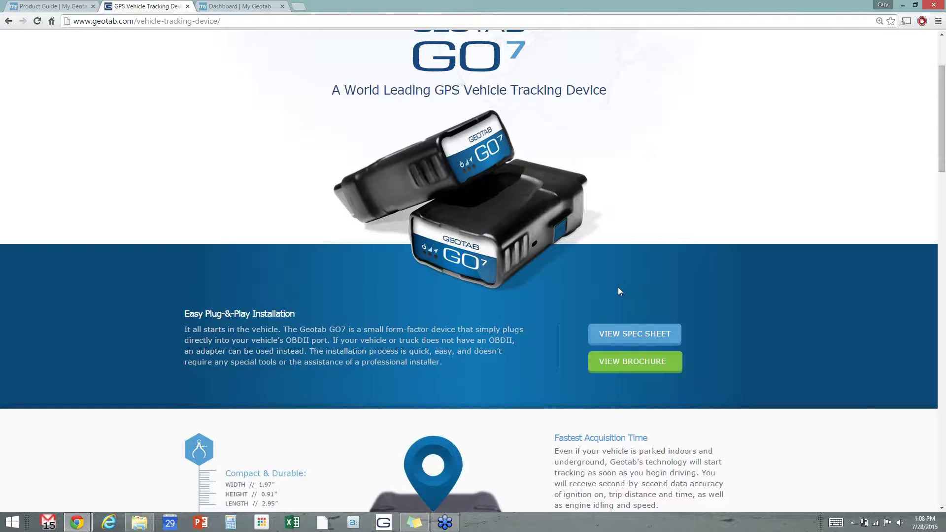
Step: Switch to MyGeotab and display all vehicles on the live map
key(ctrl+1)
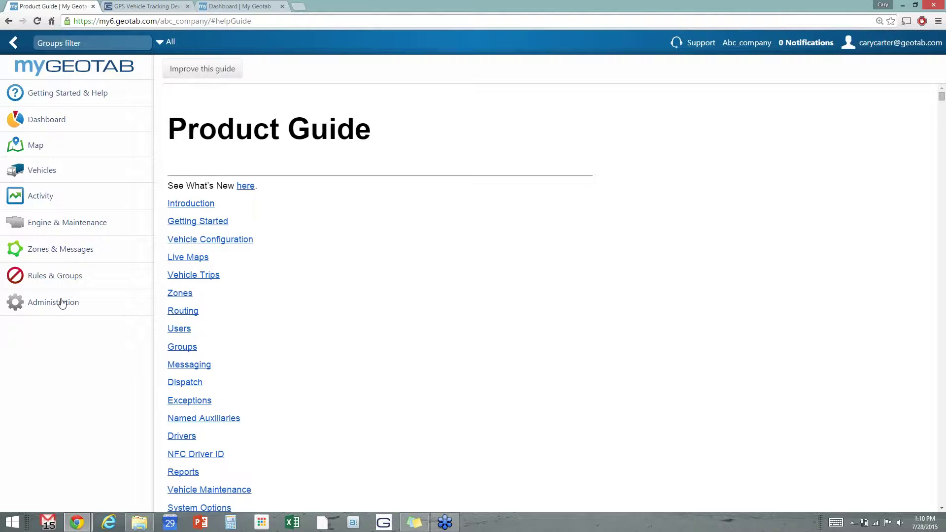
click(36, 148)
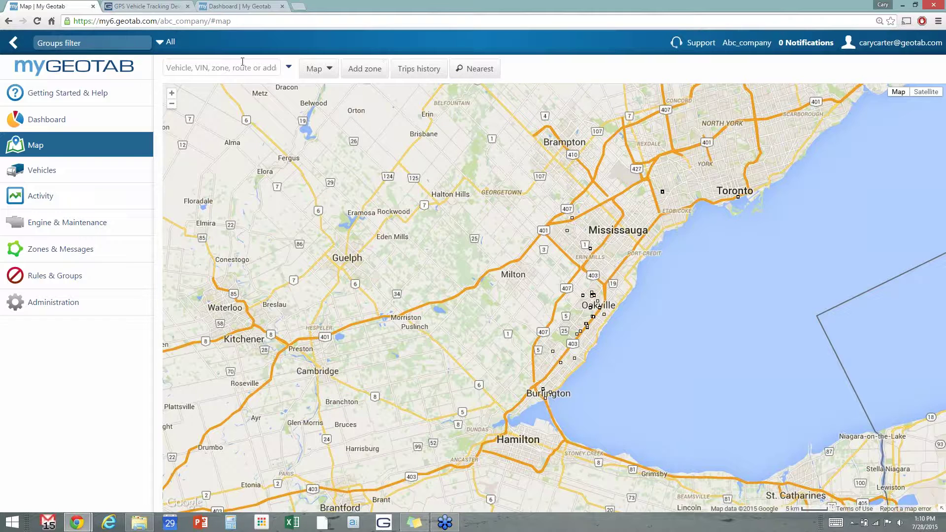
click(290, 69)
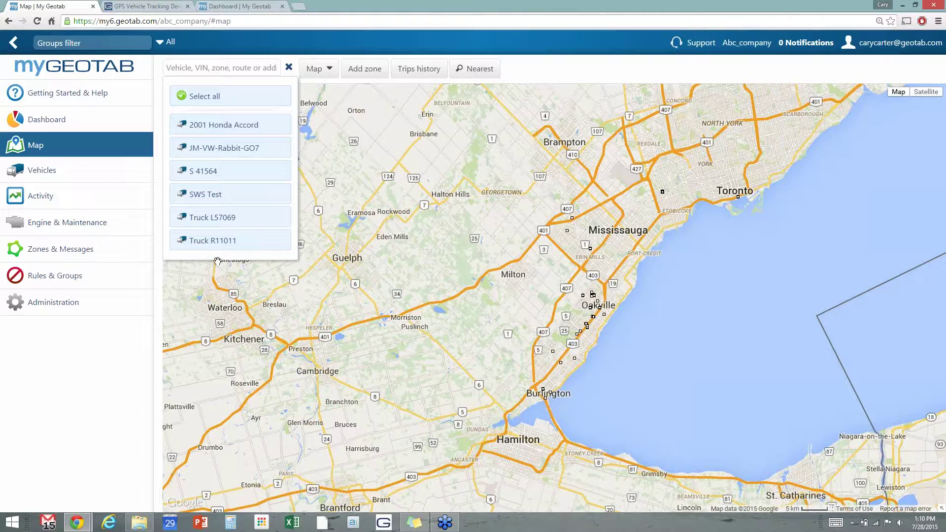
click(207, 97)
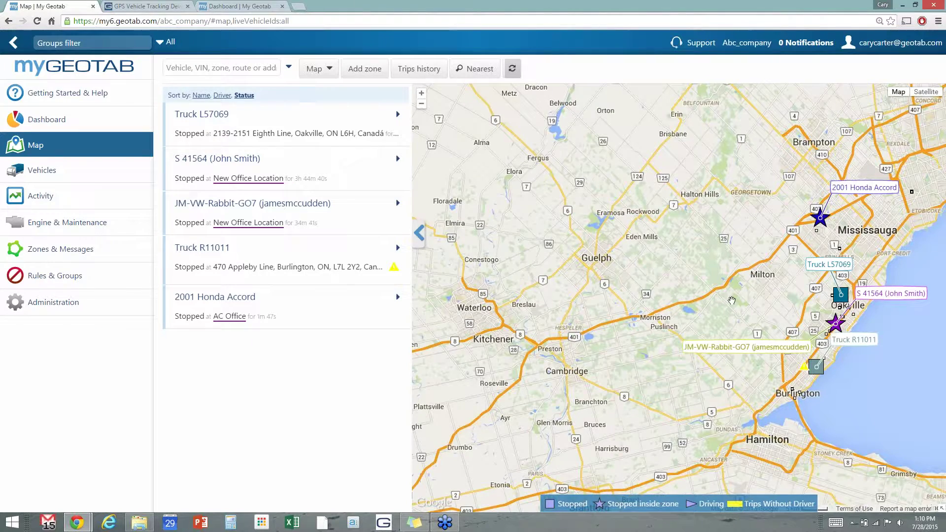
Step: Inspect the status details of the vehicles on the map and bring up the available actions for the 2001 Honda Accord
click(842, 294)
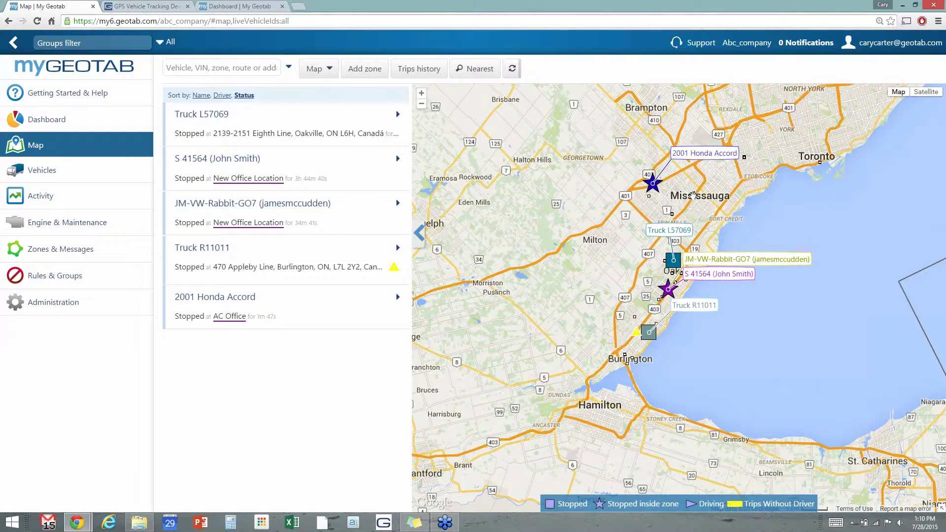
mouse_move(654, 186)
mouse_move(673, 261)
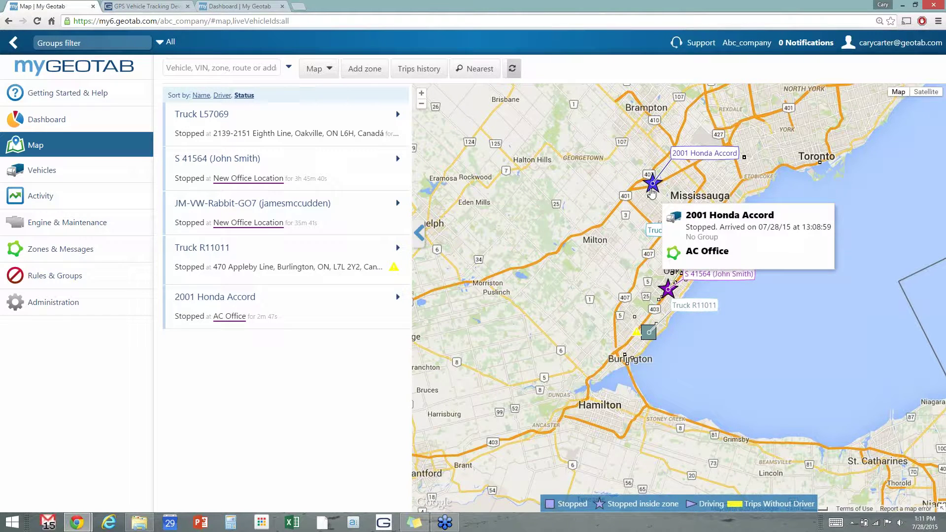
mouse_move(669, 294)
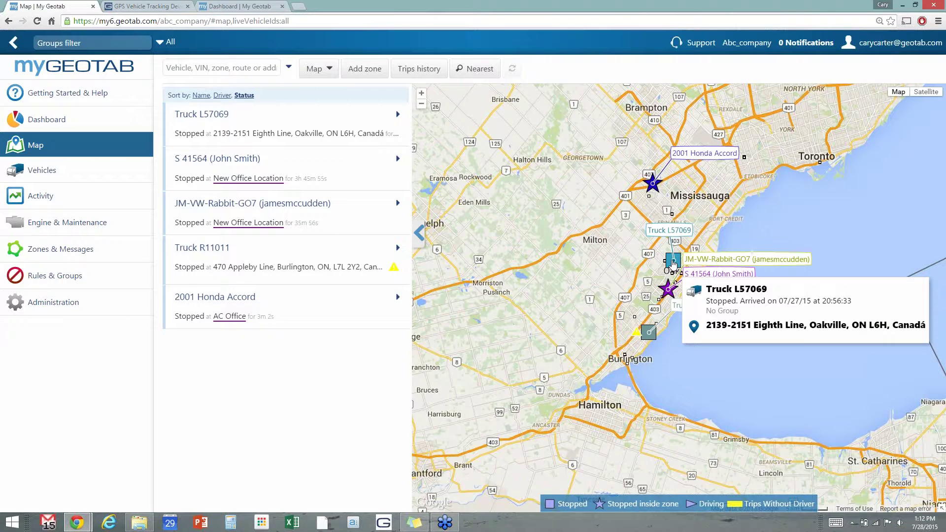
mouse_move(649, 334)
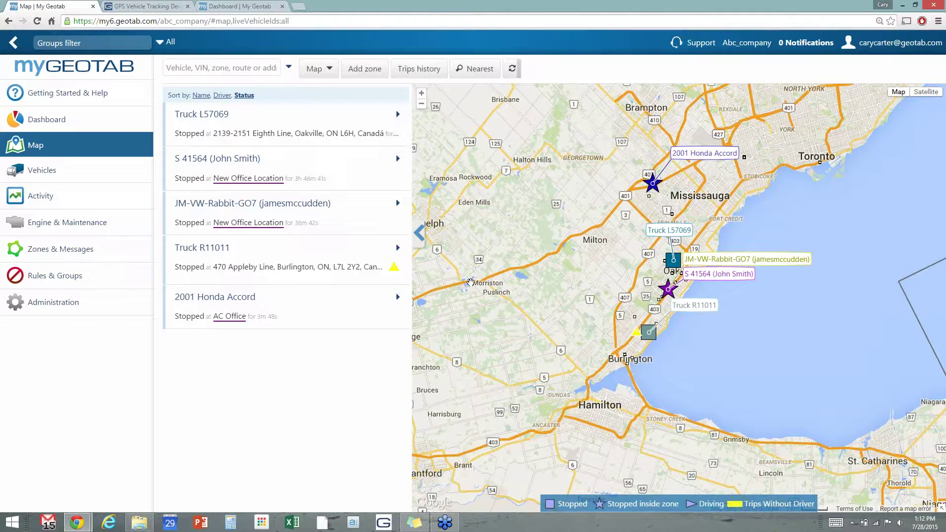
click(652, 184)
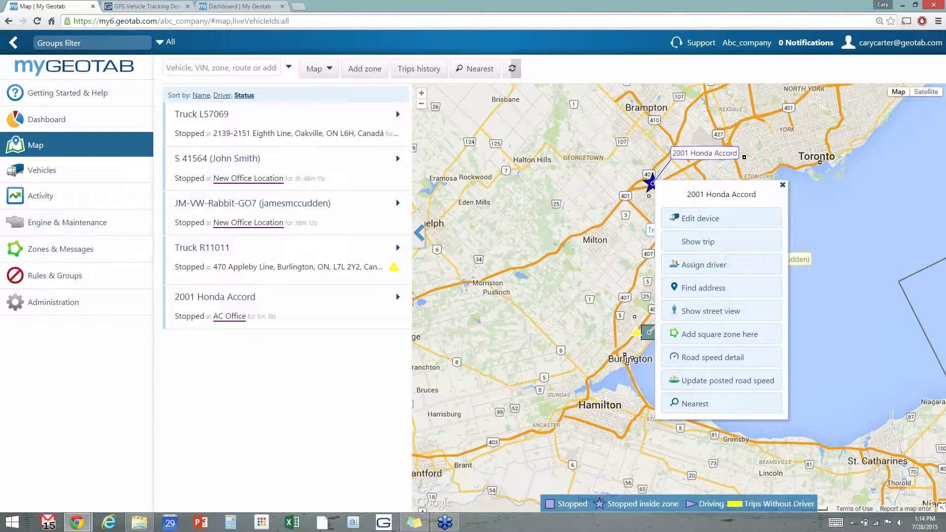
Step: Search the map for the Toronto street address and show the matching address location
click(188, 66)
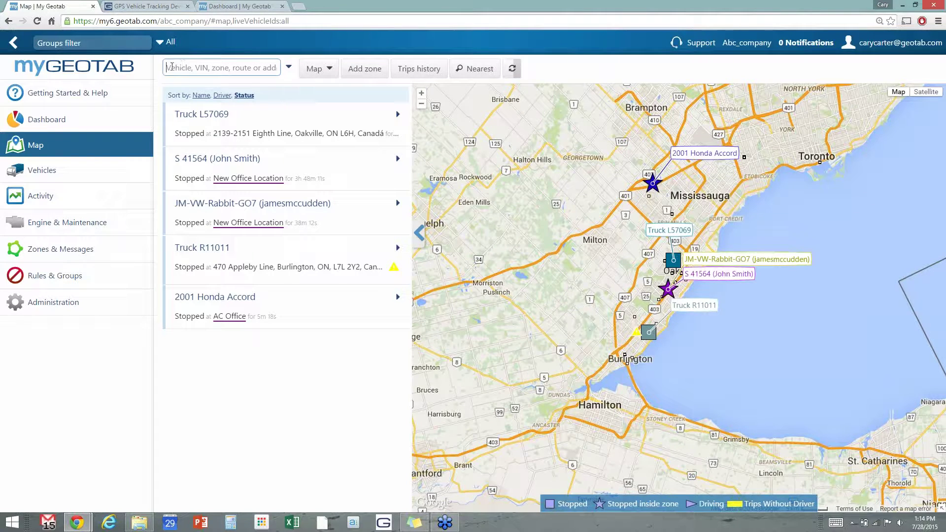
text(1)
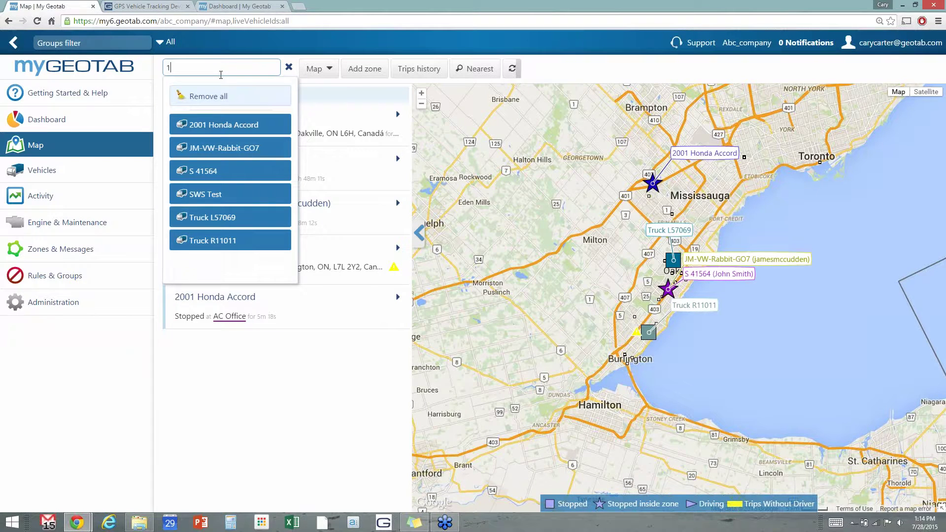
text( yonge)
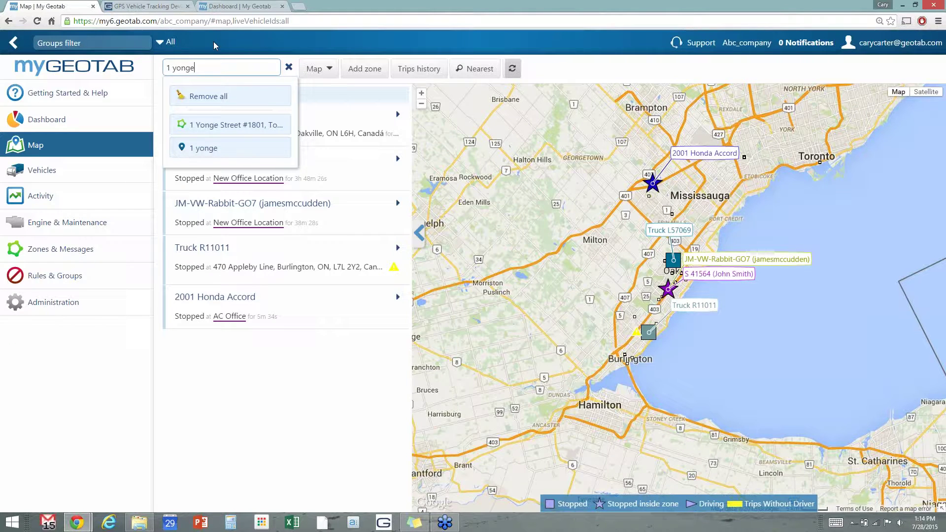
text( st toronto)
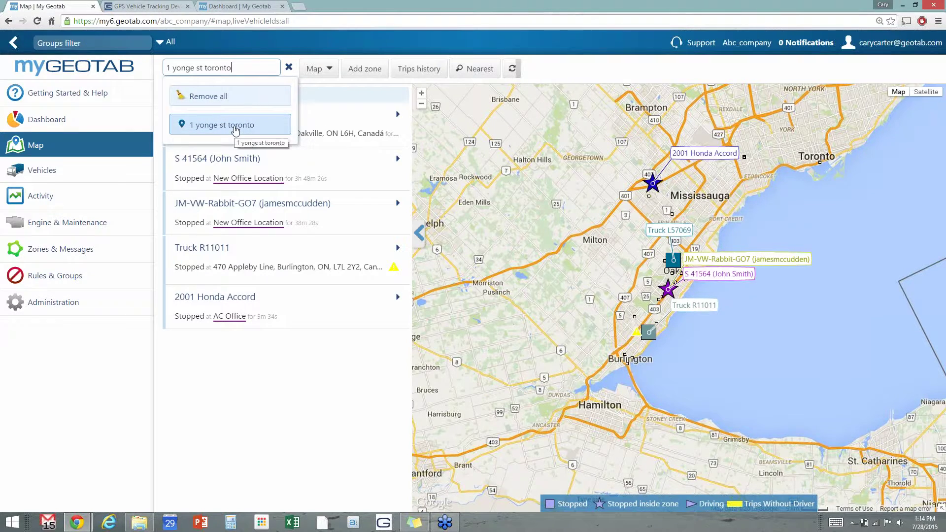
click(235, 127)
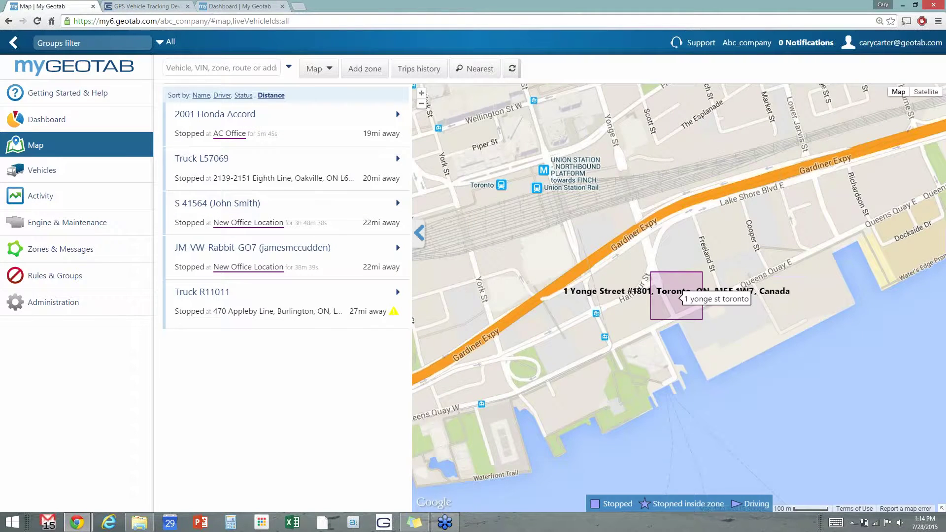
Step: Examine the zone at the searched address, how far each vehicle is from it, and the status of Truck L57069
mouse_move(646, 335)
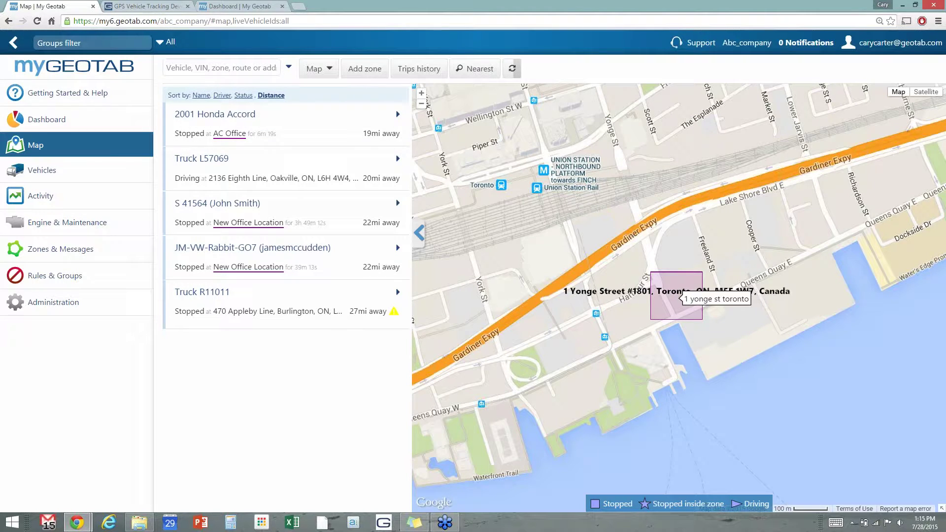
mouse_move(697, 316)
mouse_move(655, 295)
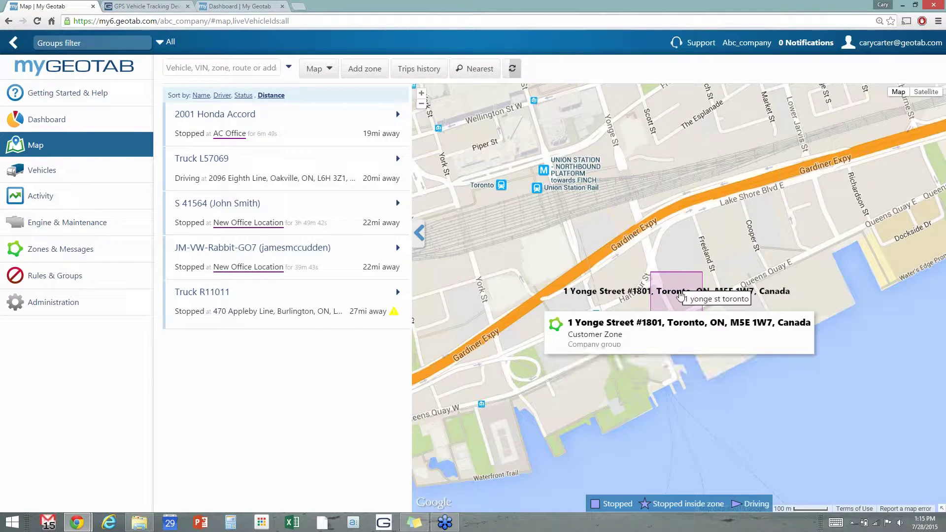
scroll(570, 245, down, 1)
scroll(570, 245, down, 1)
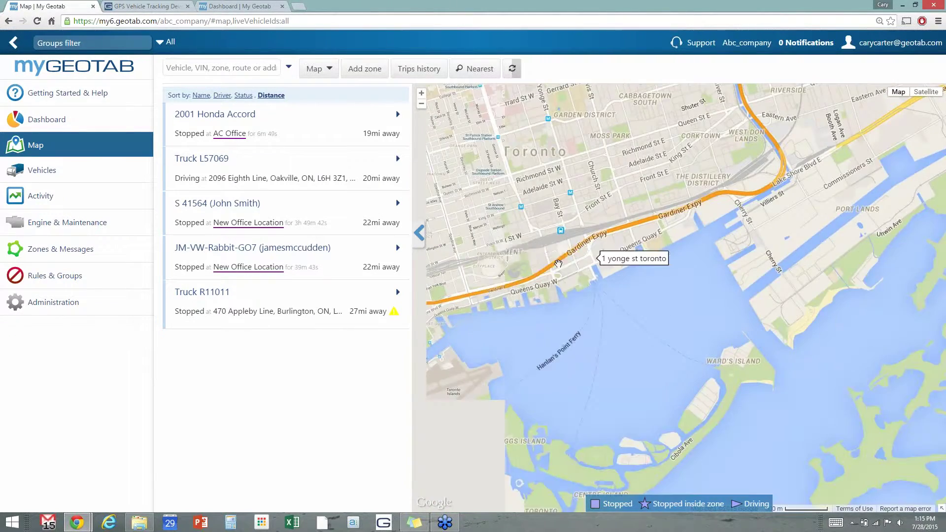
drag(644, 278, 668, 264)
scroll(668, 264, down, 1)
drag(585, 319, 666, 314)
scroll(582, 402, down, 3)
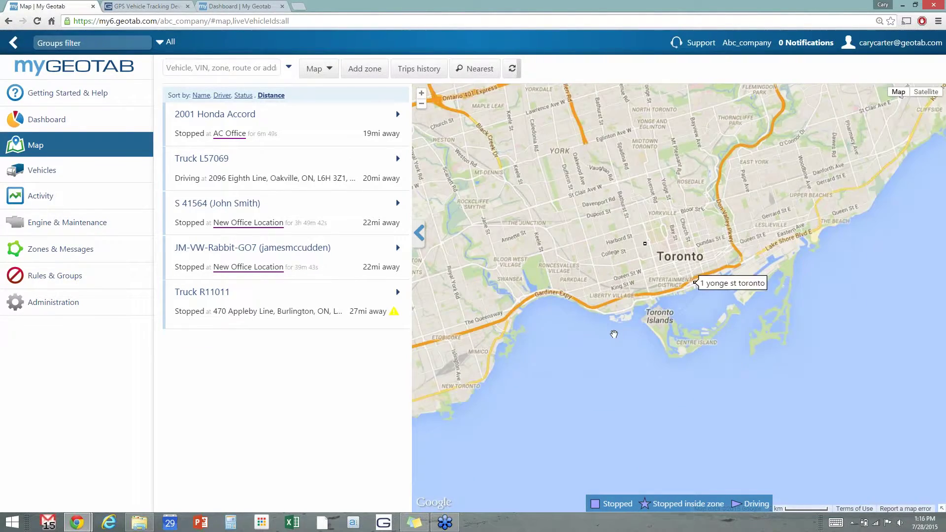
drag(439, 434, 488, 326)
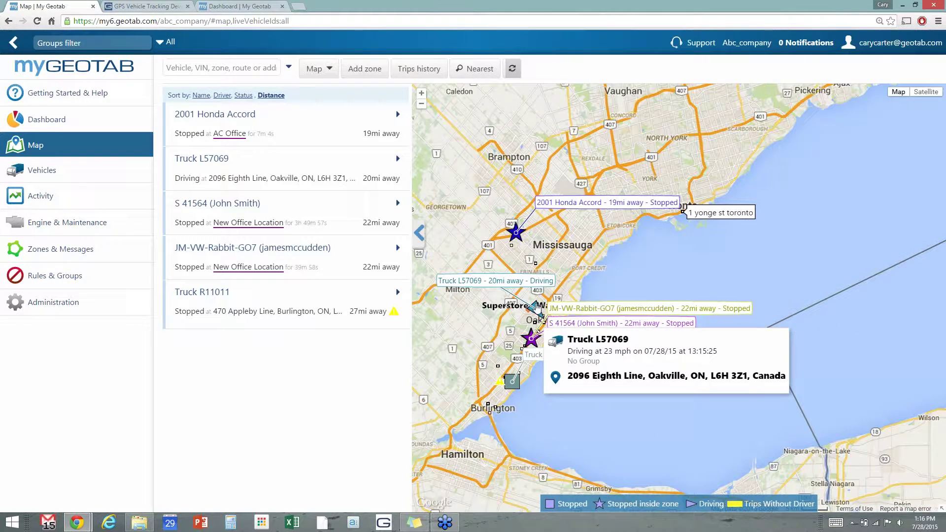
mouse_move(539, 314)
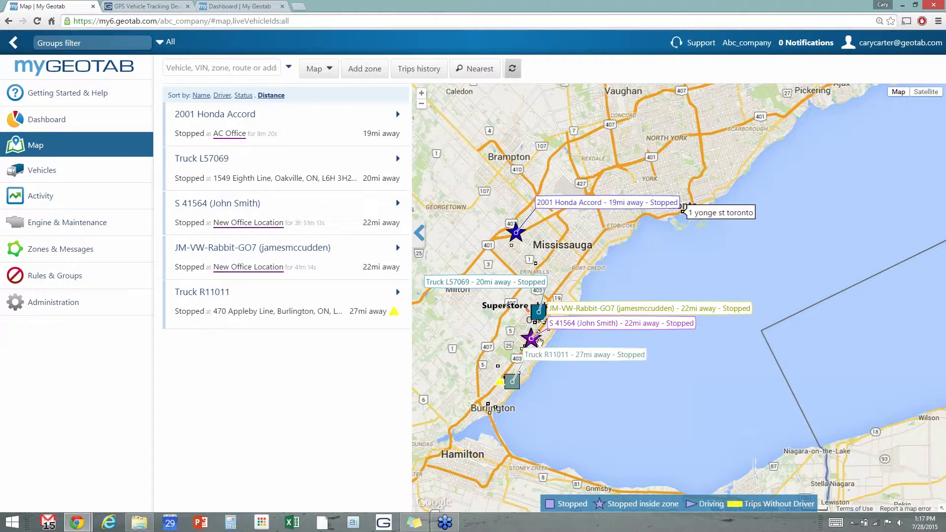
mouse_move(531, 341)
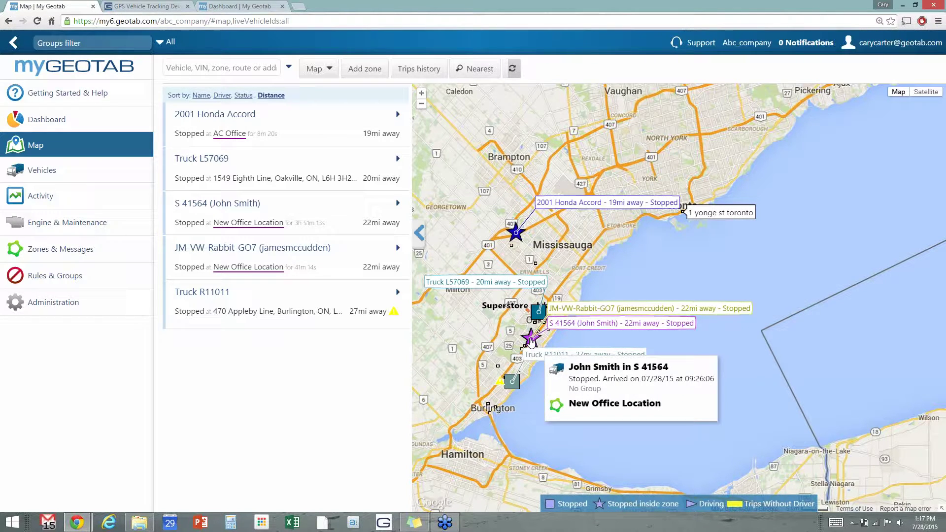
click(531, 341)
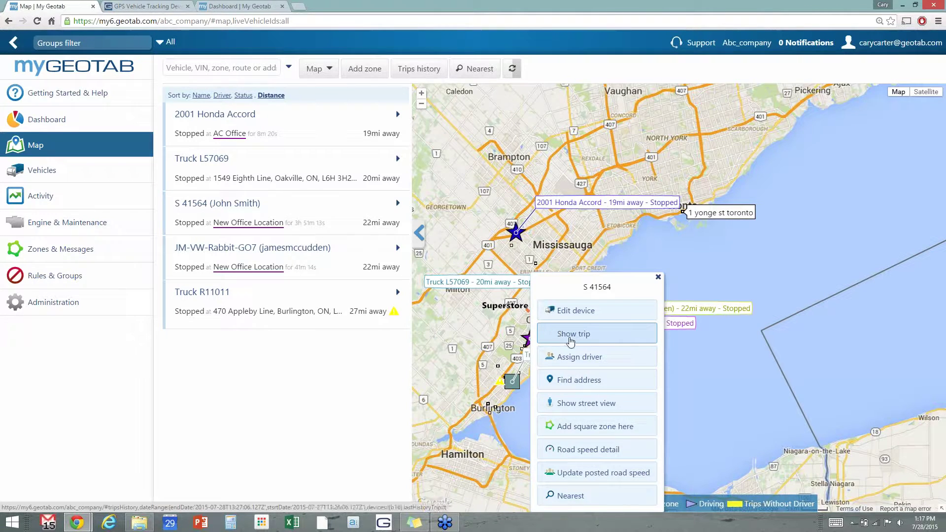
click(585, 337)
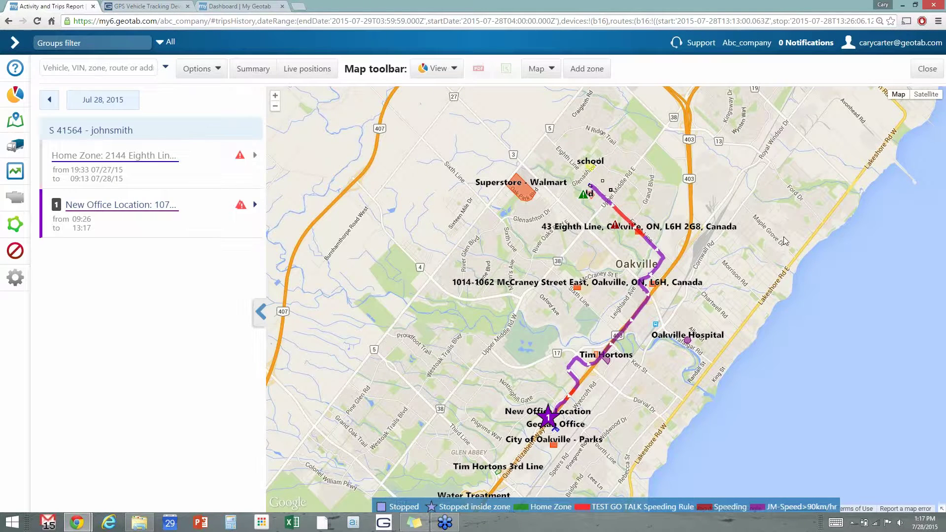
Step: Hide all zones on the trip map so only the route and exceptions are drawn
click(777, 294)
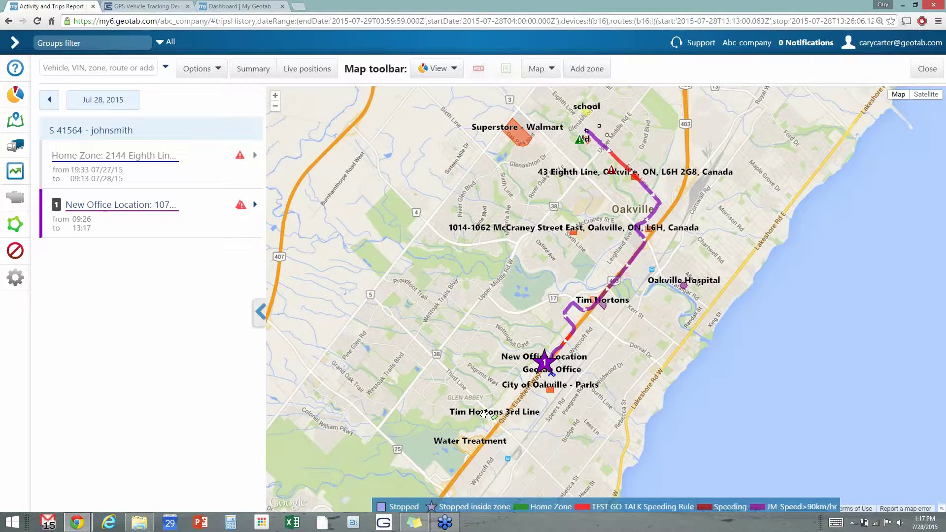
mouse_move(584, 310)
click(554, 70)
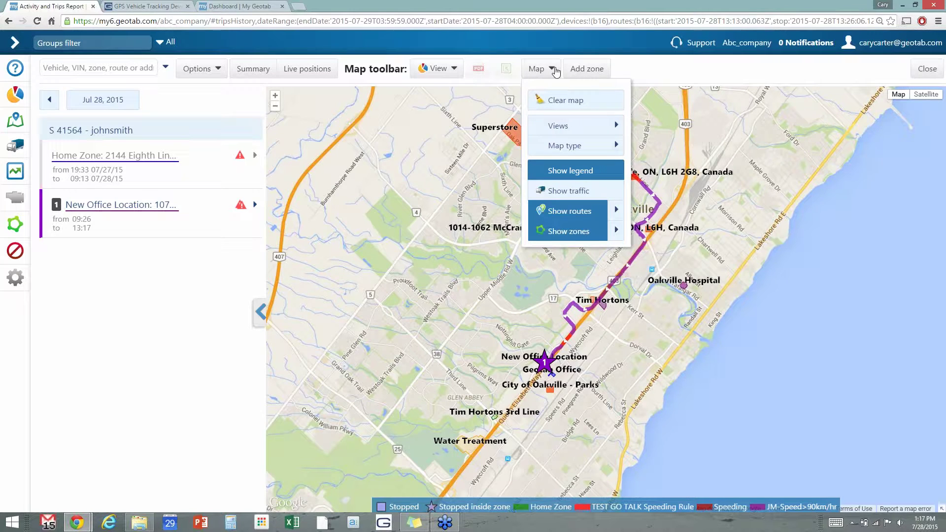
click(568, 236)
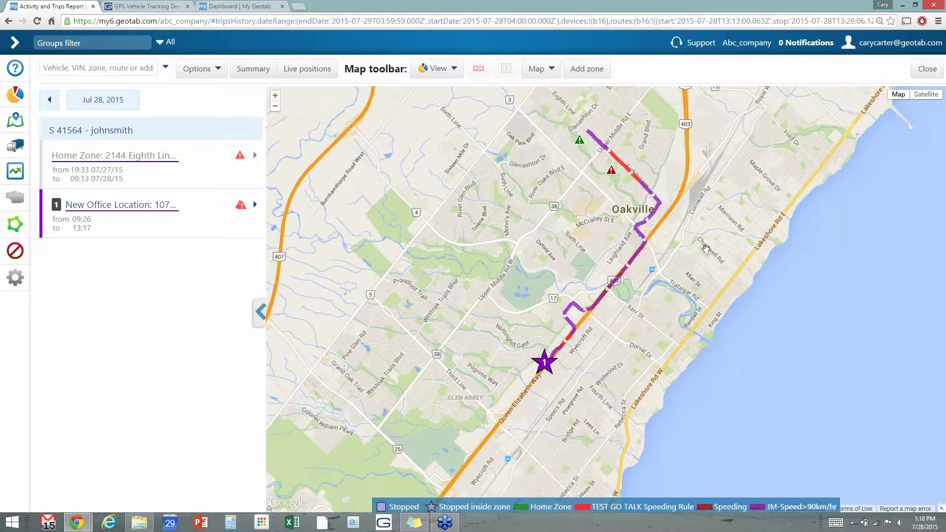
Step: Hide the Speeding and TEST GO TALK Speeding Rule exceptions on the trip map
mouse_move(615, 158)
click(709, 506)
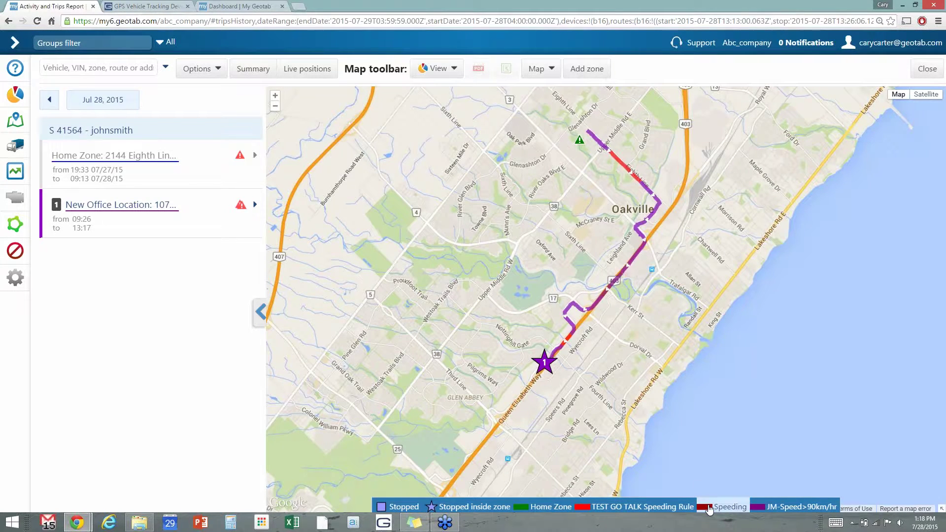
click(591, 506)
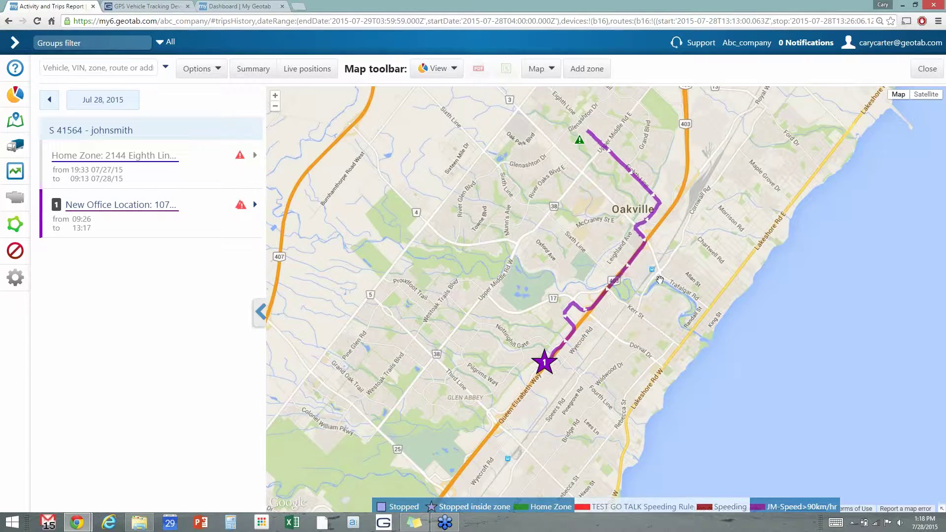
Step: Check the recorded speed and time at several points along the first part of S 41564's route
mouse_move(663, 268)
scroll(663, 267, up, 1)
mouse_move(568, 97)
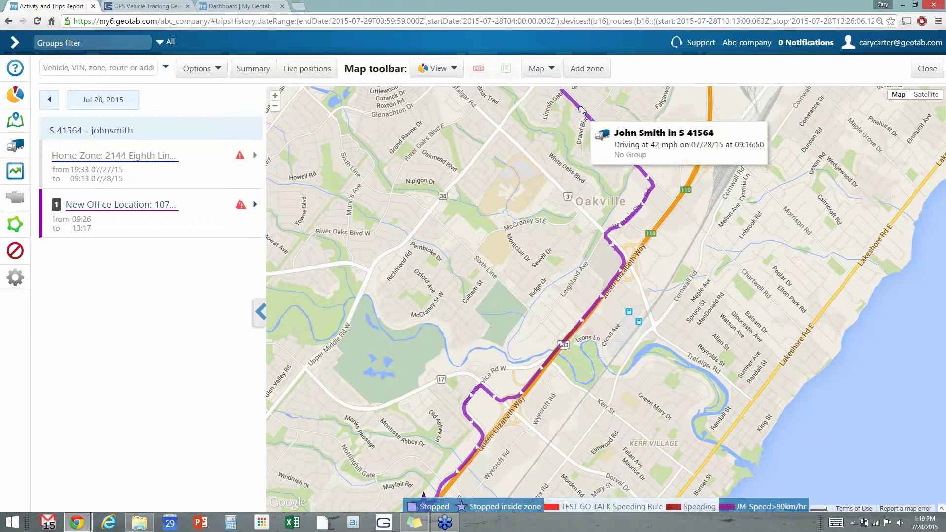
mouse_move(612, 140)
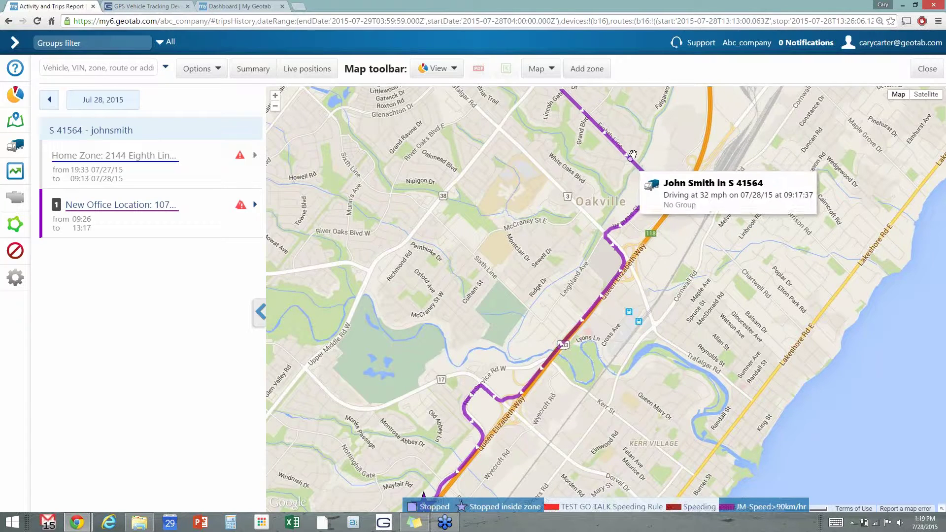
Step: Clear S 41564's July 28 trip from the map after viewing its whole route
mouse_move(652, 185)
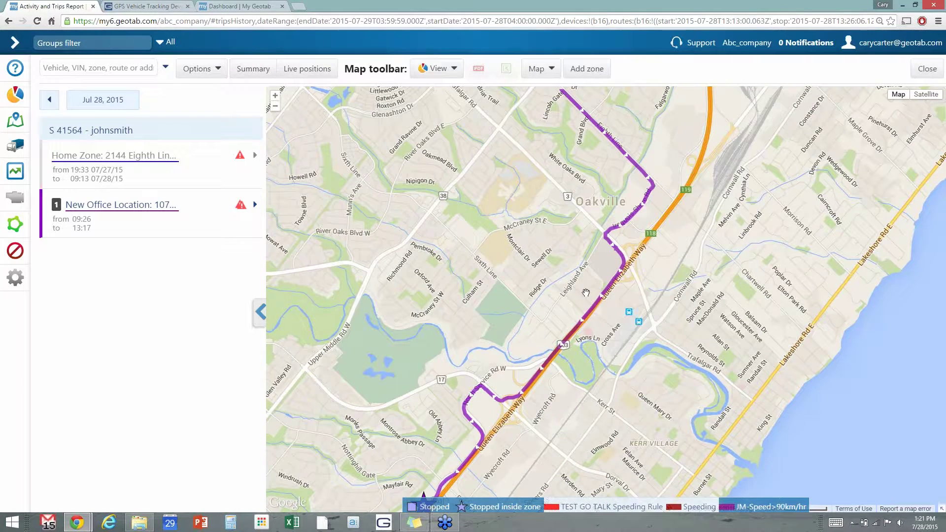
scroll(604, 296, down, 1)
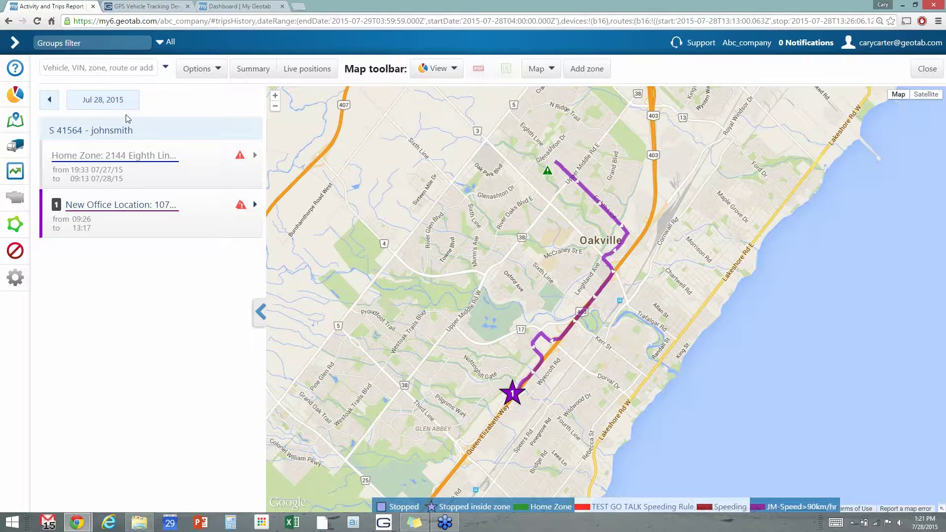
click(454, 70)
click(453, 70)
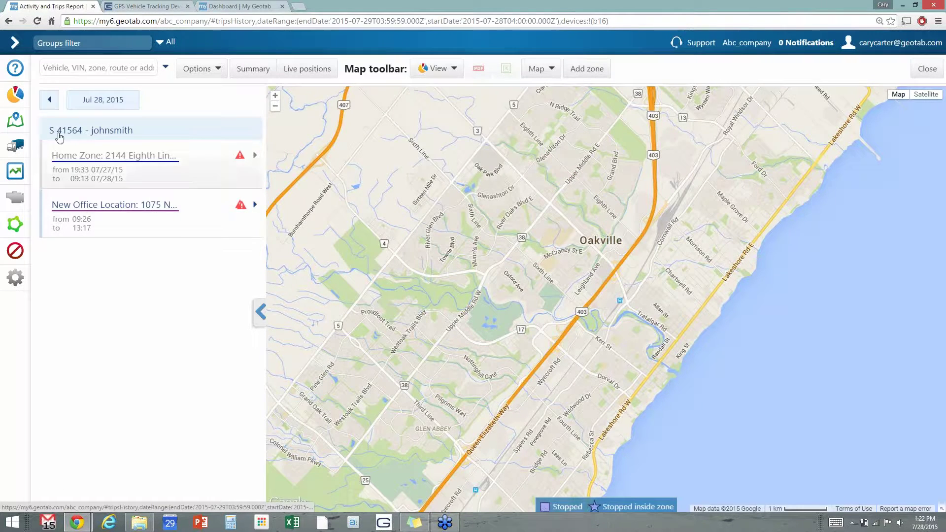
Step: Go back day by day through S 41564's trip history from July 28 to July 23, 2015
click(50, 101)
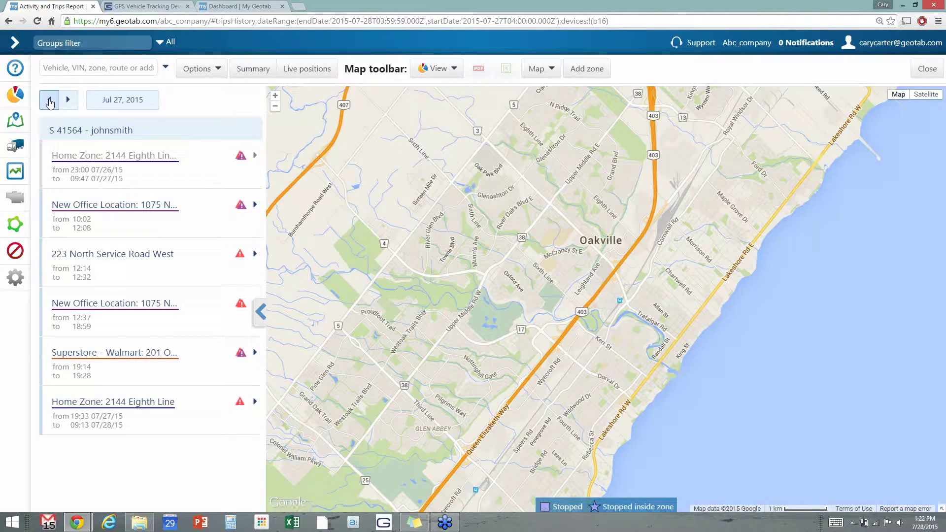
click(49, 101)
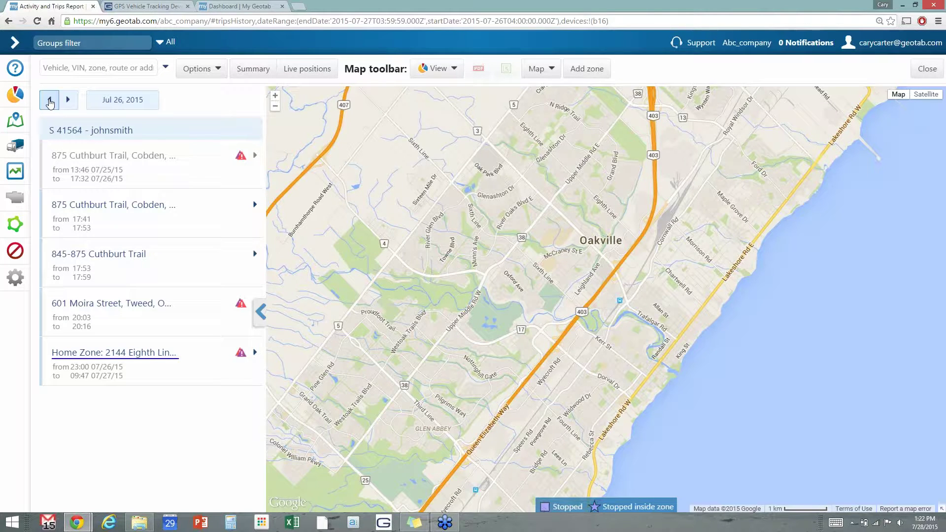
click(49, 100)
click(50, 100)
click(50, 101)
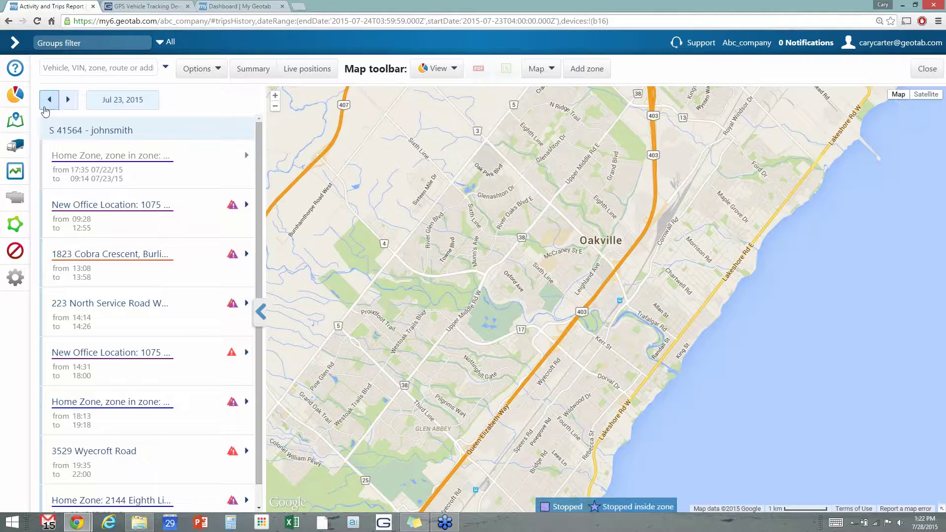
Step: Return to July 26, 2015 and draw all of S 41564's trips for that day on the map
click(69, 100)
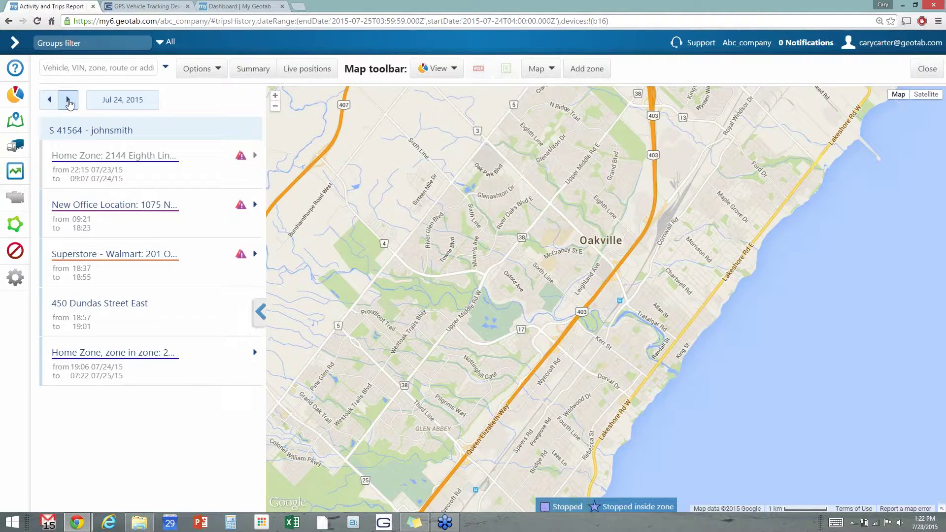
click(68, 100)
click(69, 100)
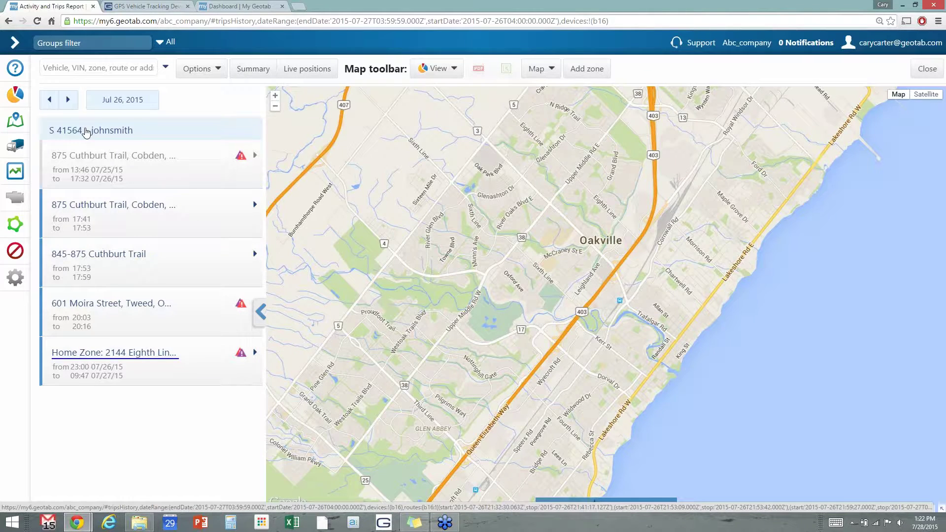
click(87, 131)
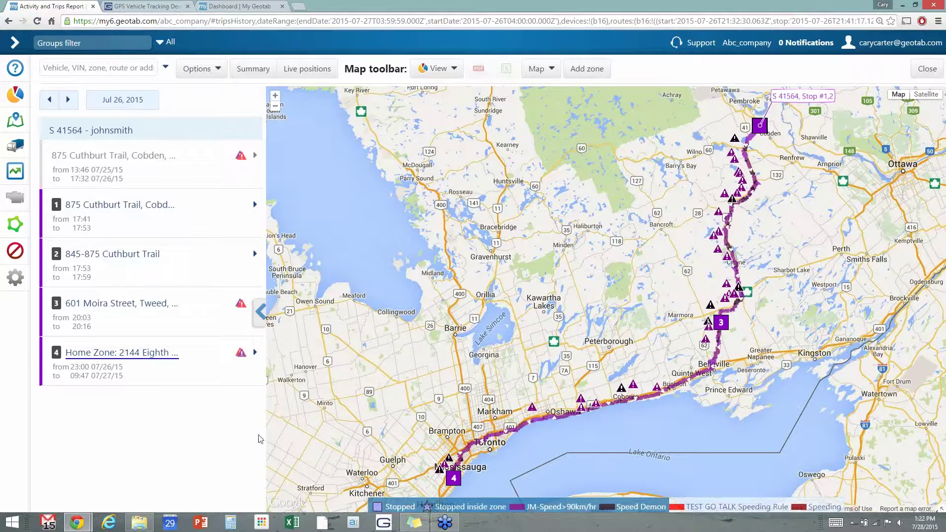
click(760, 125)
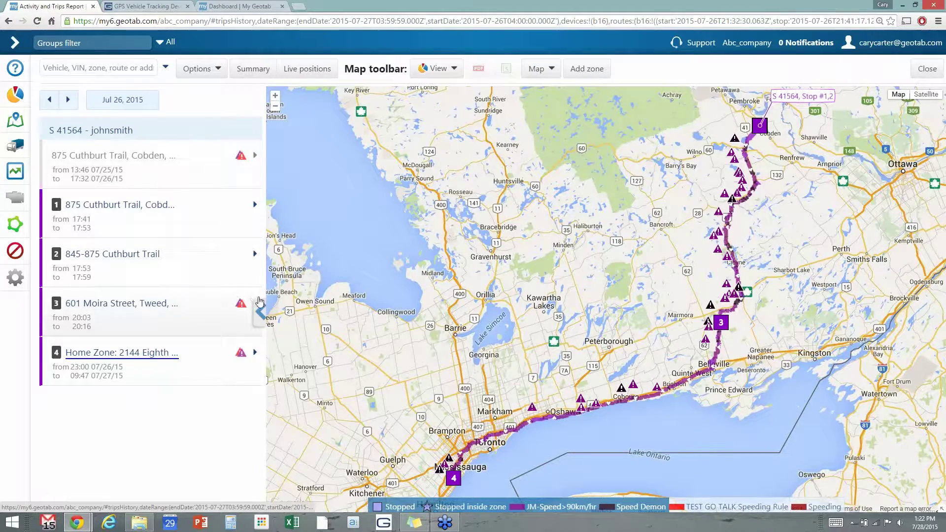
Step: View the July 26 routes on the full-width map, and review each stop's times and durations in the full-width trip list
click(260, 310)
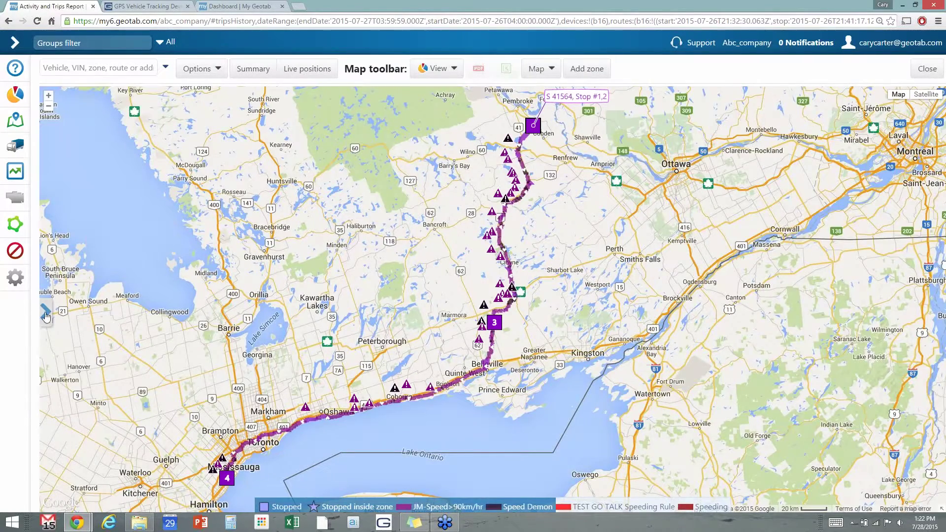
click(46, 314)
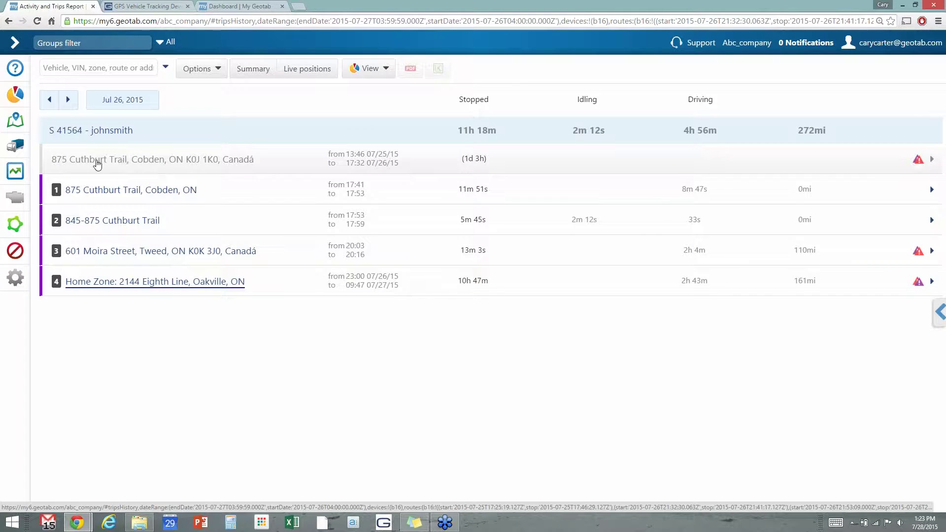
mouse_move(251, 168)
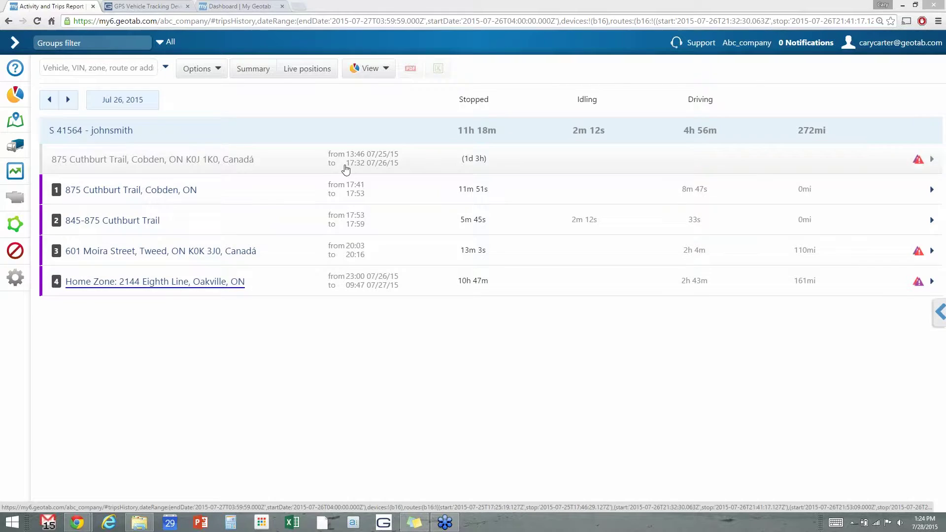
mouse_move(350, 191)
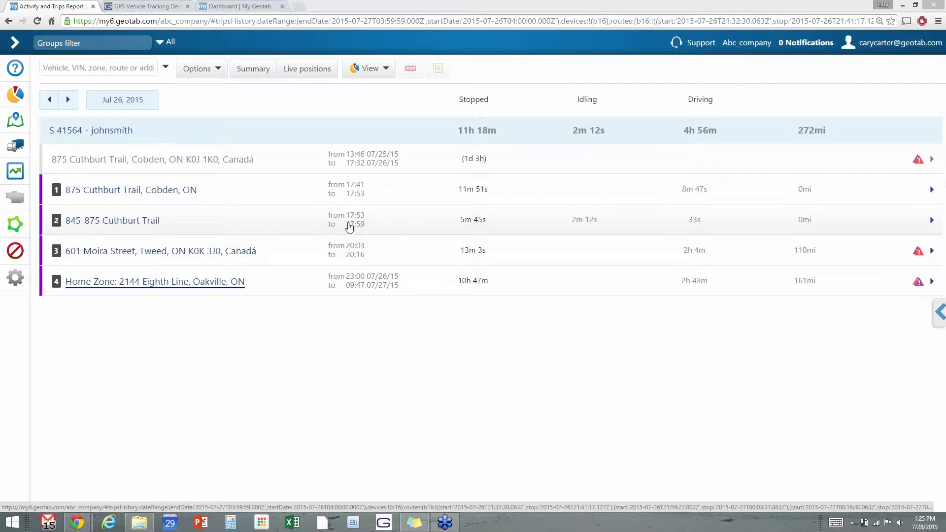
mouse_move(350, 250)
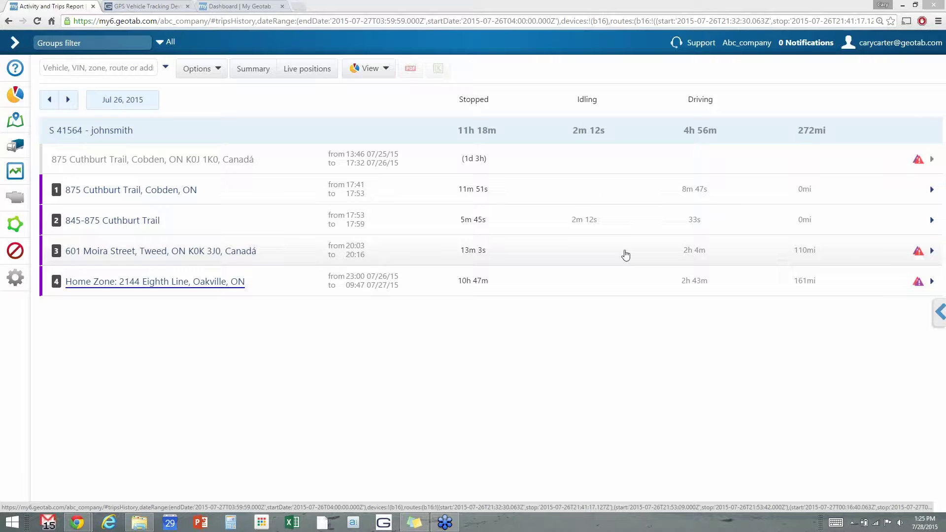
Step: Bring the map back beside the compact trip list and look over the July 26 route along Lake Ontario
click(940, 312)
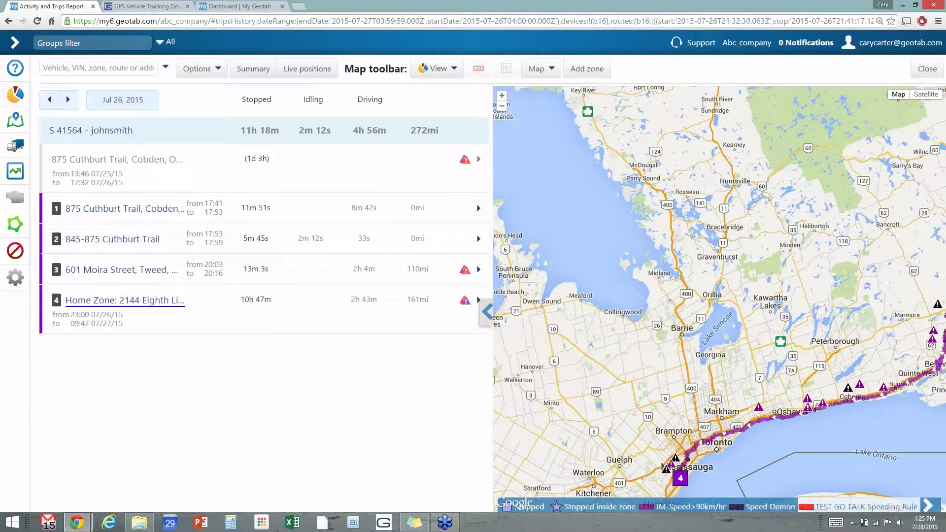
click(486, 311)
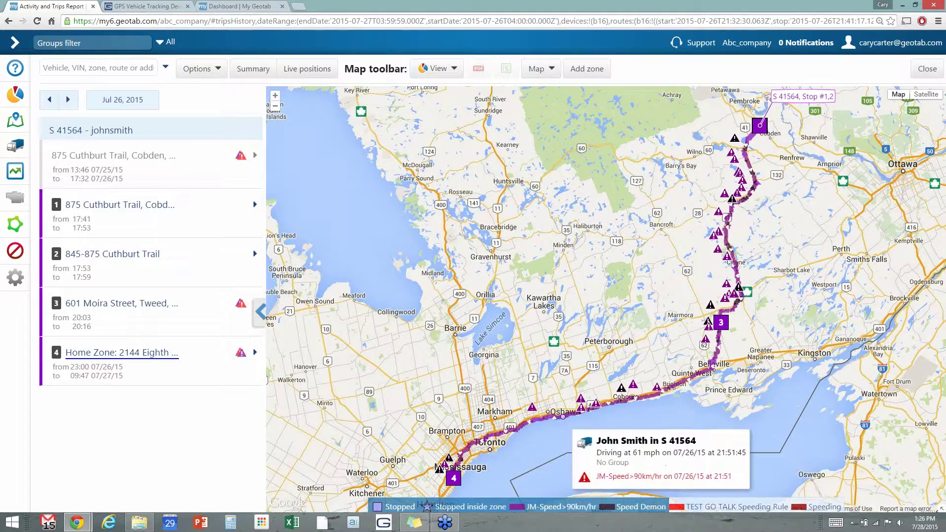
drag(556, 408, 621, 290)
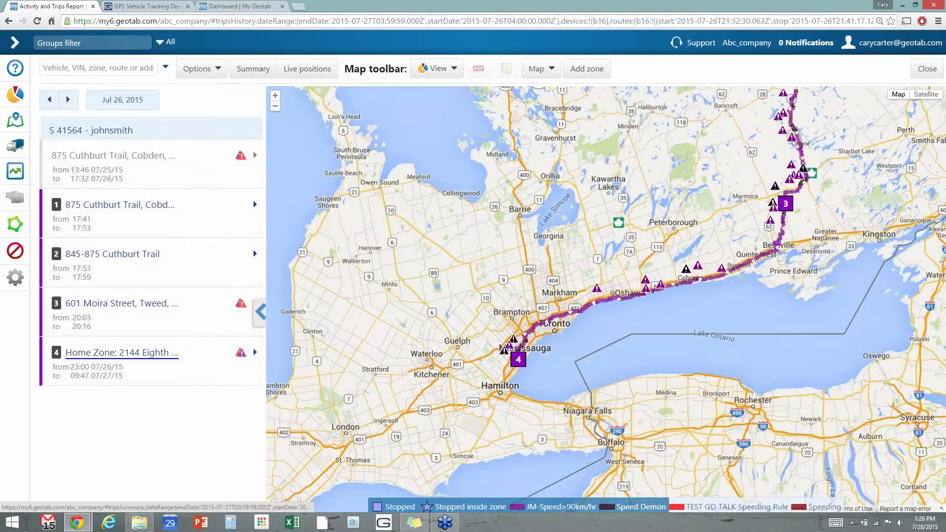
Step: Clear the July 26 routes from the map and draw S 41564's trip for July 28, 2015
click(542, 73)
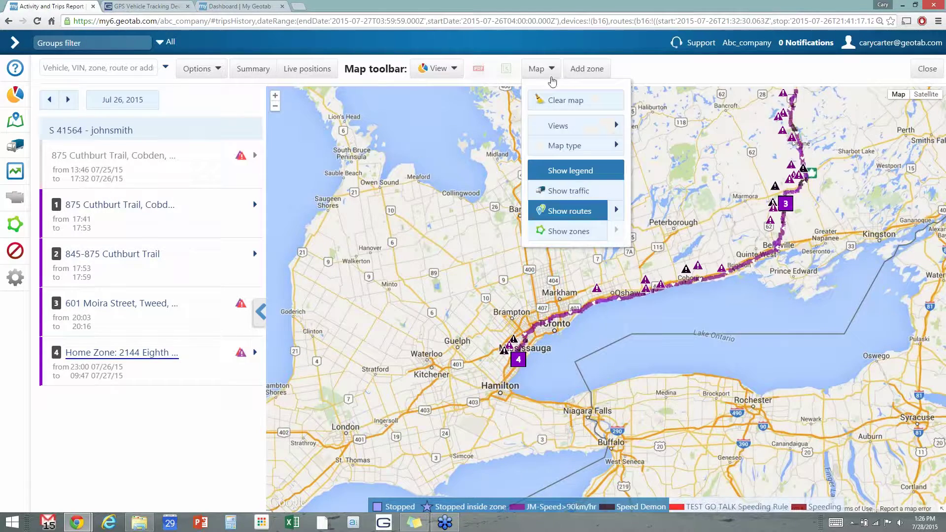
click(559, 99)
click(68, 99)
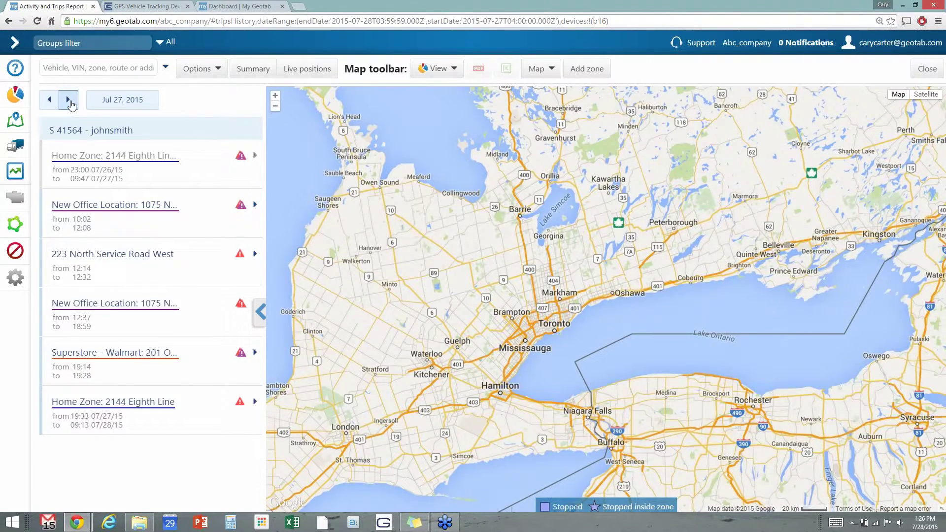
click(69, 99)
click(67, 130)
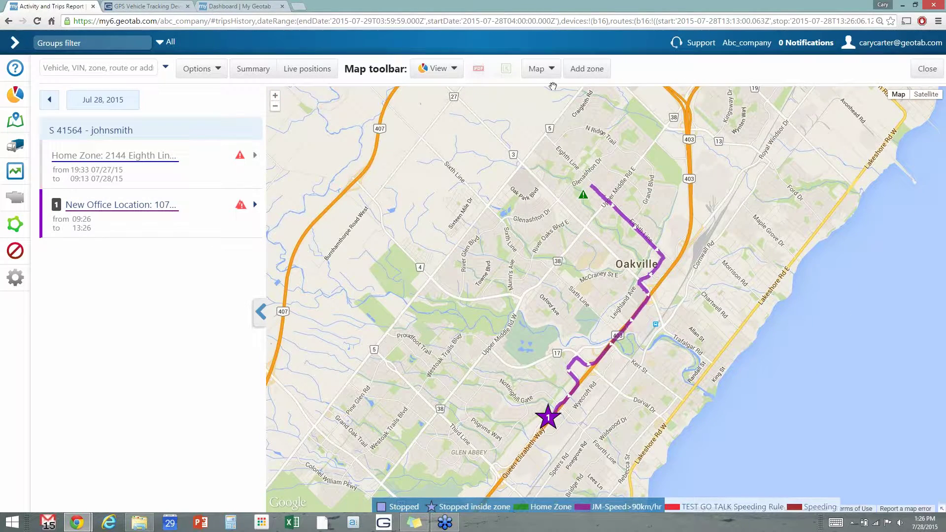
Step: Show the zones on the trip map and check the details of the Tim Hortons and Canadian Tire zones
click(552, 70)
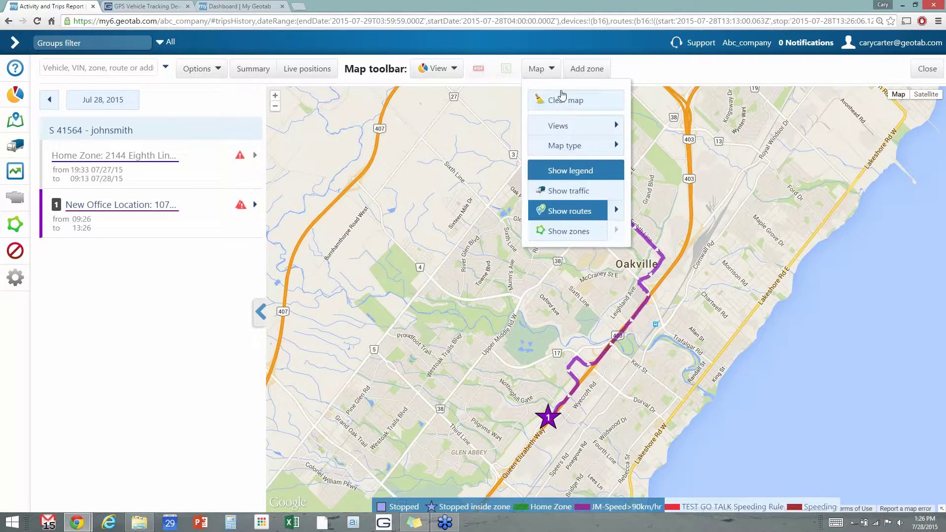
click(567, 229)
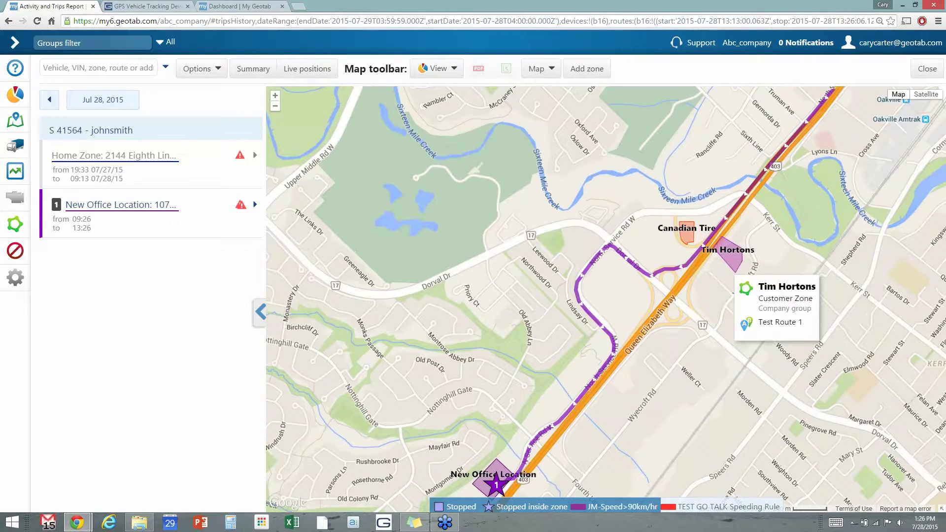
mouse_move(743, 255)
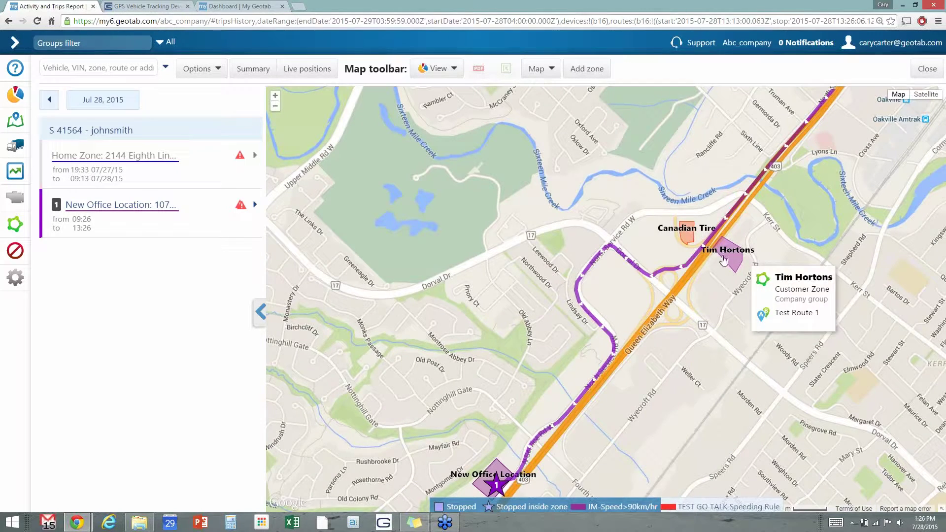
mouse_move(687, 236)
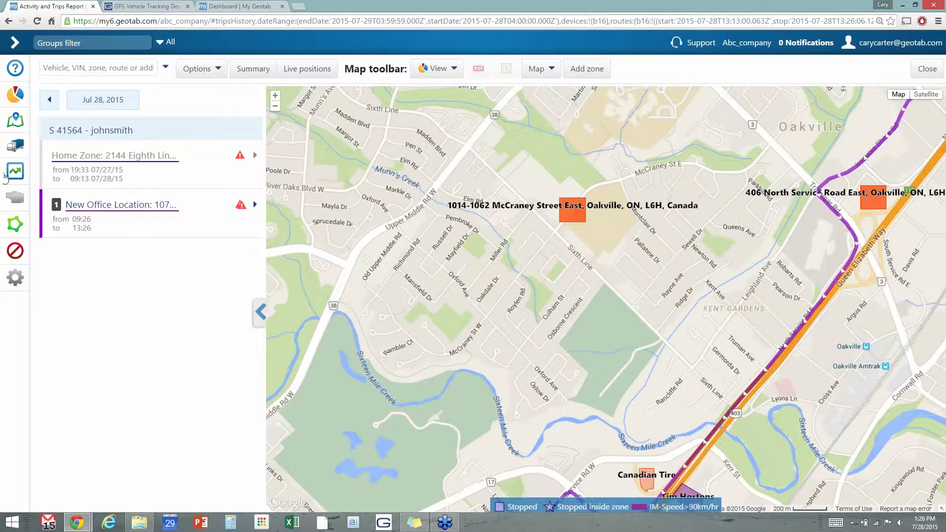
Step: Expand the main navigation, look over the Zones & Messages options, and open the Rules page
click(13, 42)
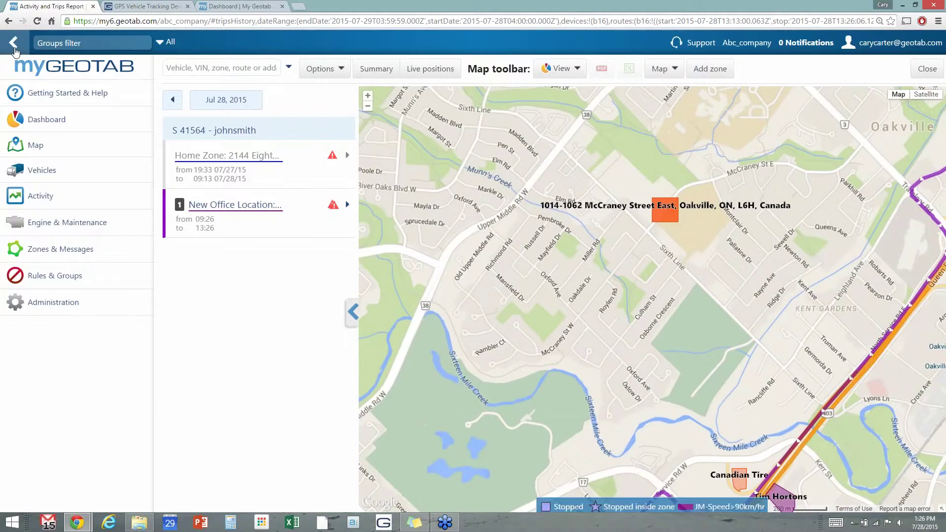
click(43, 250)
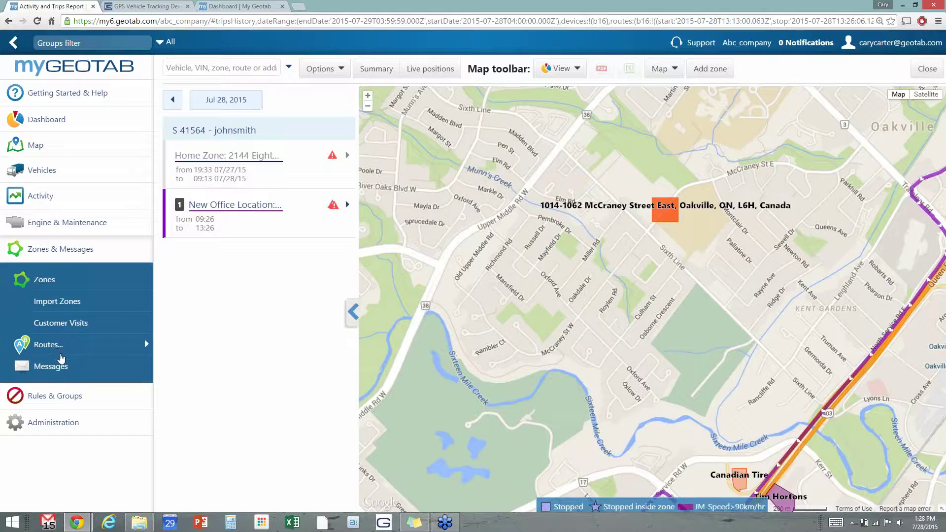
click(57, 396)
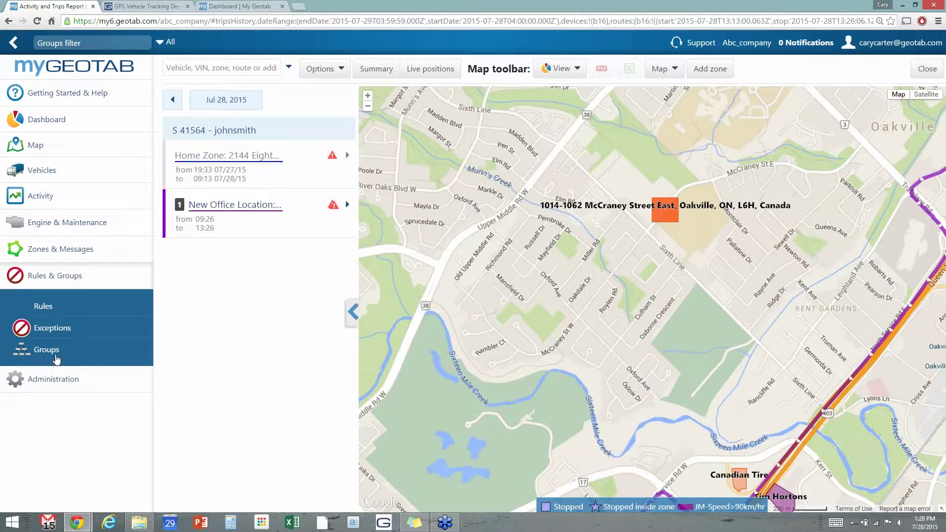
click(42, 308)
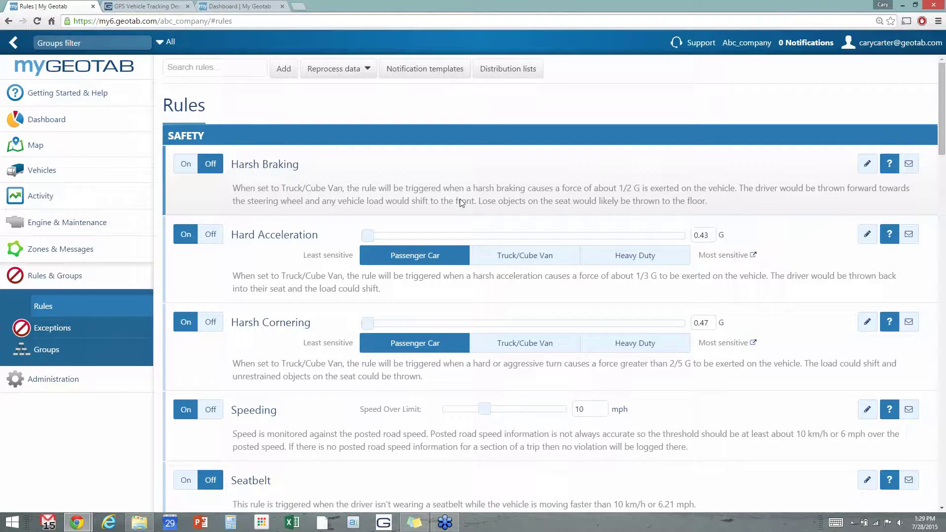
Step: Try the Hard Acceleration rule at the Truck/Cube Van sensitivity of 0.36 G, and return it to Passenger Car at 0.43 G
scroll(461, 201, down, 2)
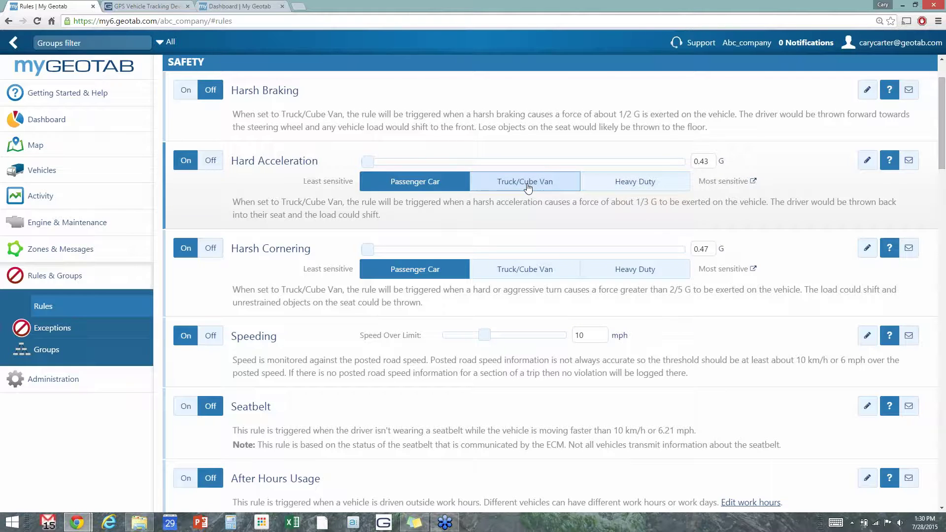
click(369, 162)
drag(369, 162, 476, 166)
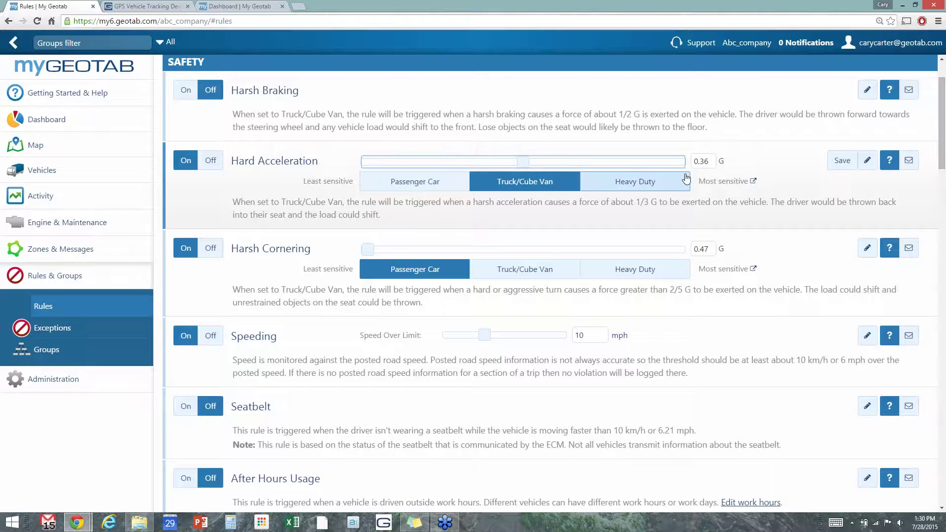
drag(525, 164, 370, 168)
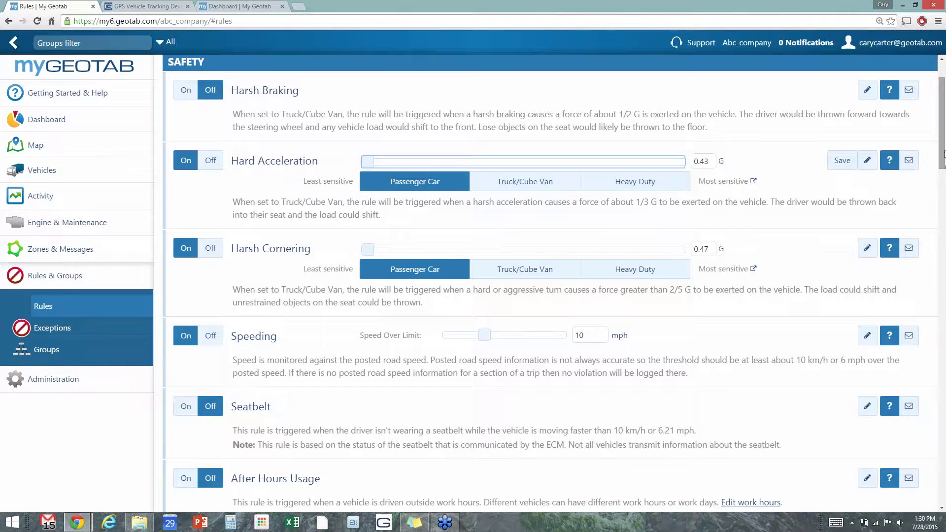
Step: Review the remaining safety rules and the productivity rules, from Seatbelt to Long Stops During Work Hours
scroll(272, 208, down, 5)
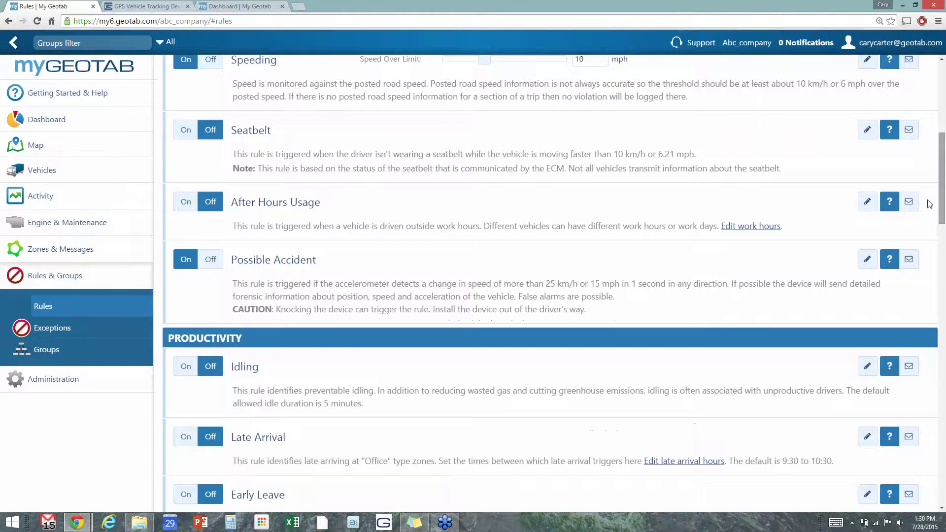
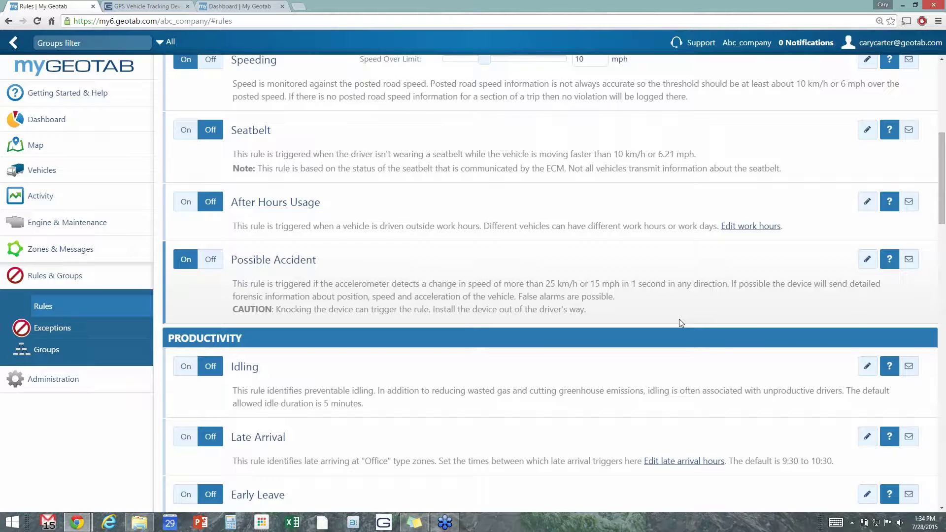
drag(942, 188, 943, 241)
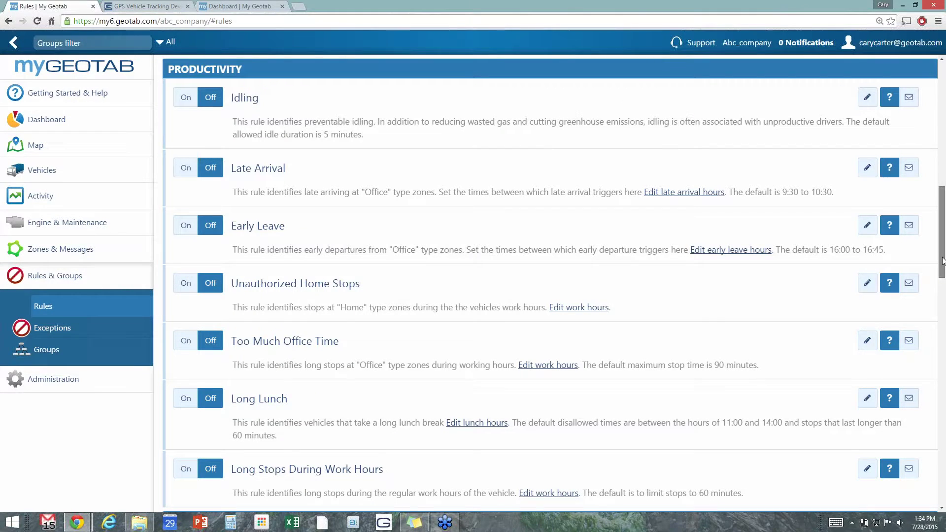
Step: Review the productivity and fleet rules, the System Notice rule, and the custom rules in the Advanced section
scroll(943, 260, down, 1)
scroll(943, 260, up, 1)
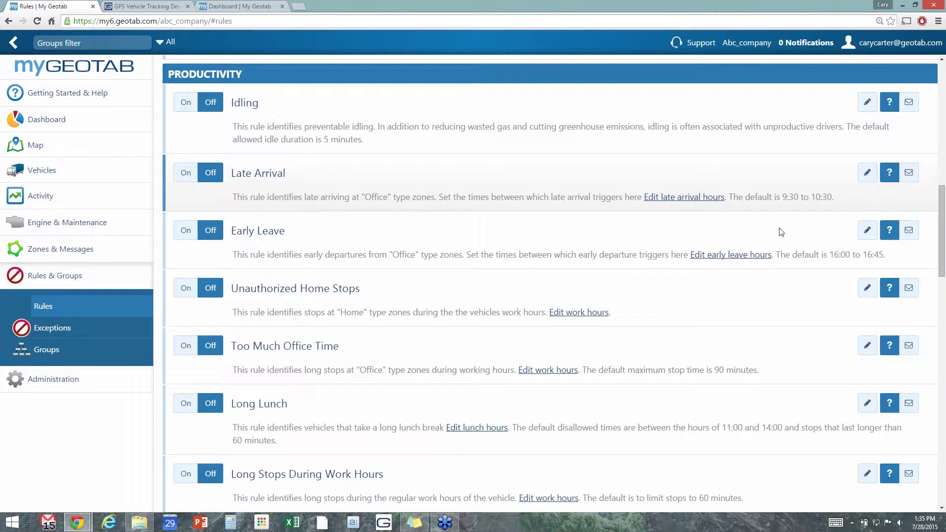
drag(942, 226, 944, 319)
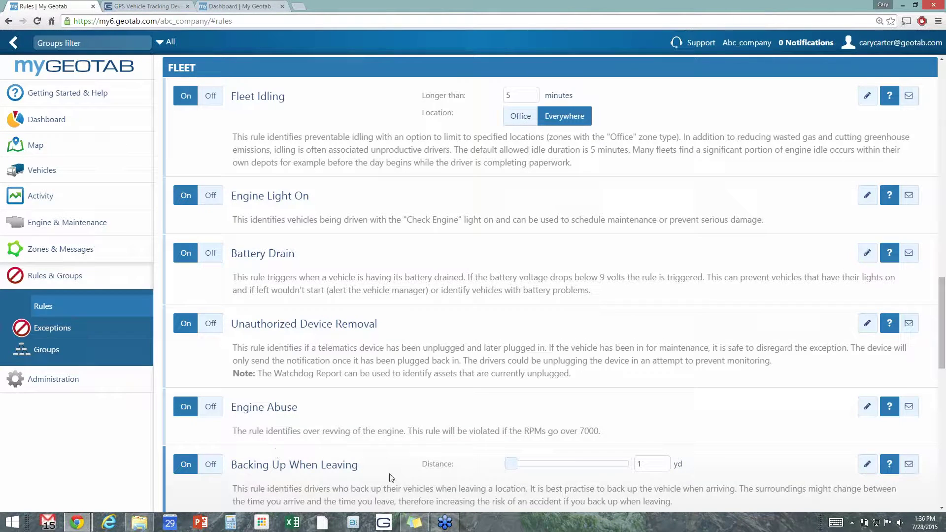
scroll(942, 310, down, 3)
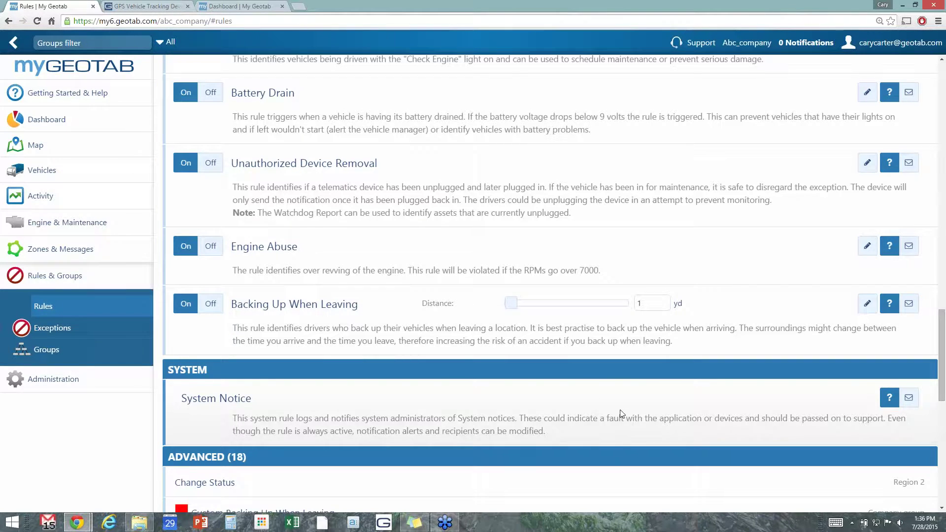
scroll(618, 414, down, 5)
scroll(619, 414, down, 3)
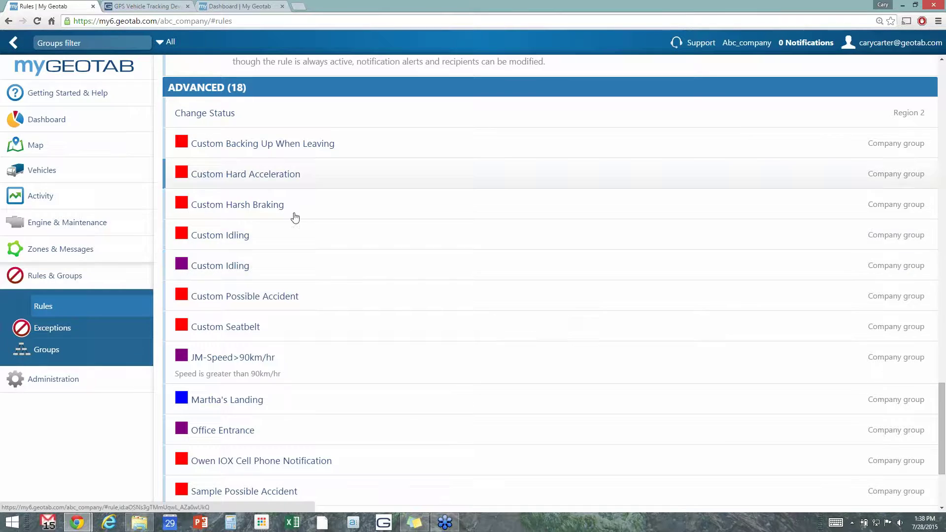
scroll(330, 391, down, 4)
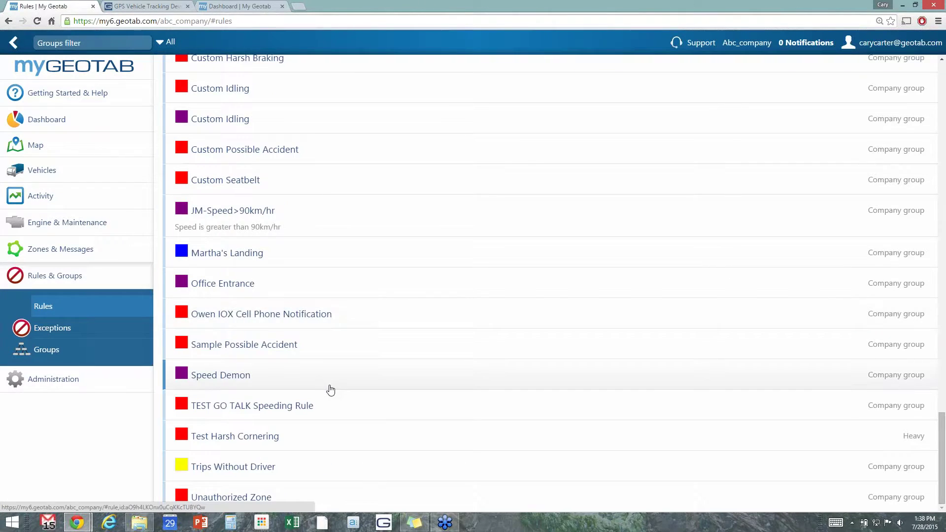
Step: Look back over the built-in safety, productivity and fleet rules, ending at the start of the rules list
scroll(329, 388, up, 20)
scroll(331, 389, up, 15)
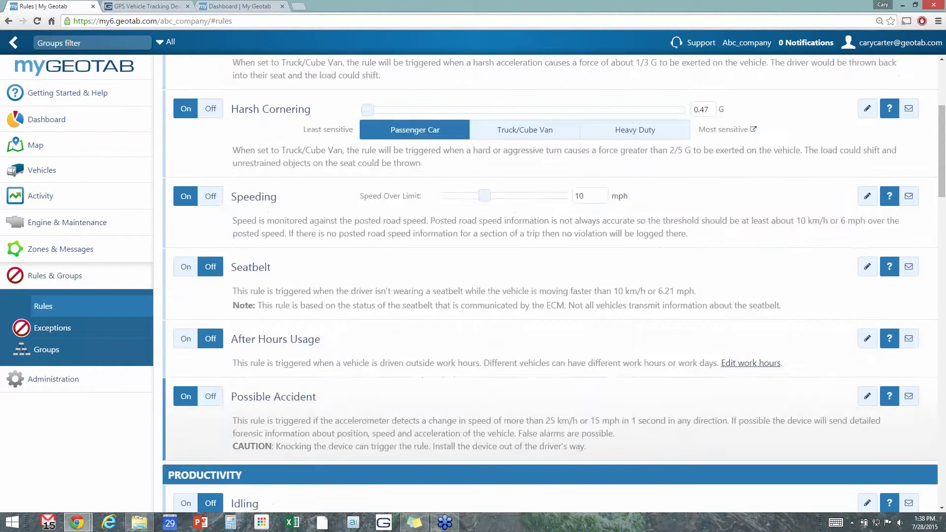
scroll(334, 389, down, 3)
scroll(334, 390, down, 15)
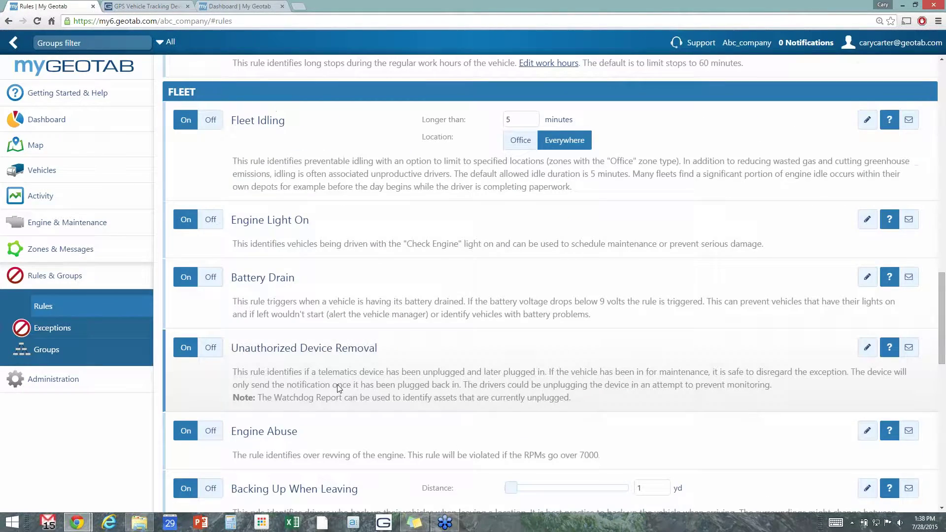
scroll(338, 388, up, 4)
scroll(338, 389, up, 14)
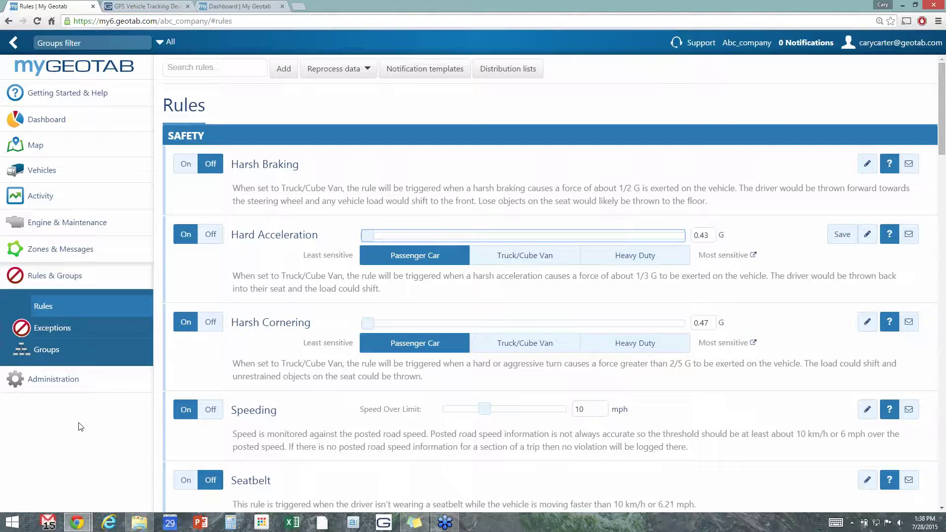
Step: Open the Exceptions page and set its options to the Last week period with all vehicles selected
click(62, 329)
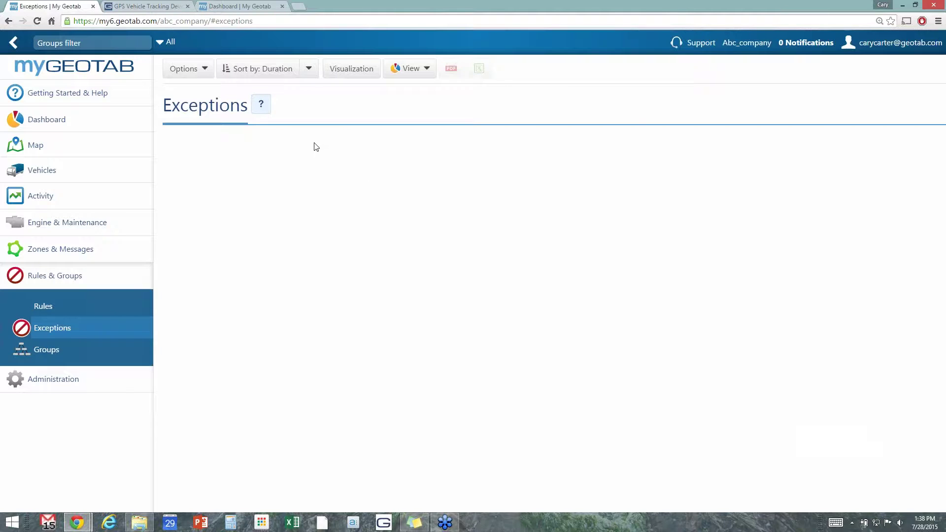
click(203, 72)
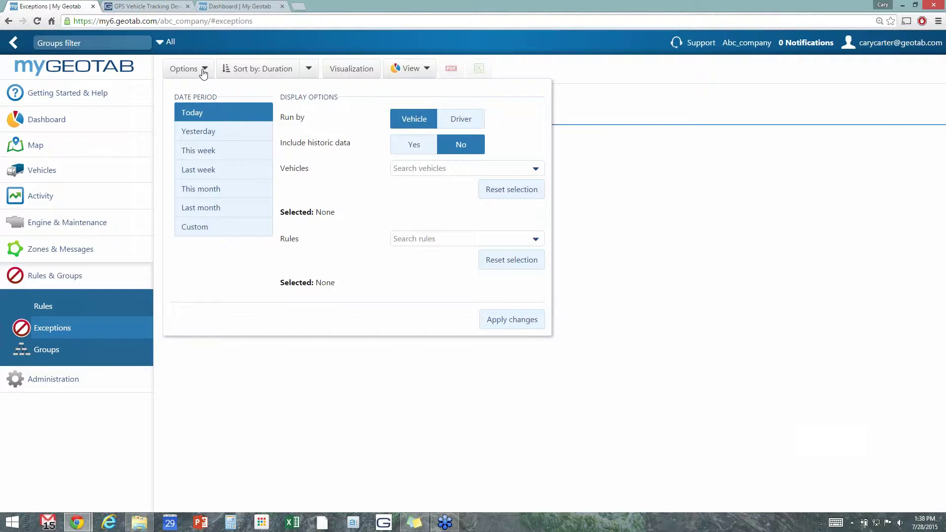
click(209, 172)
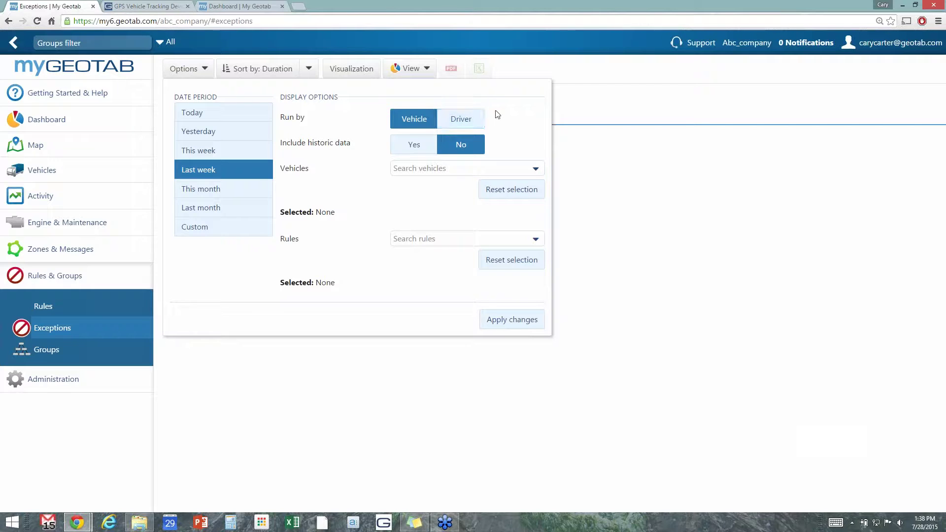
click(536, 170)
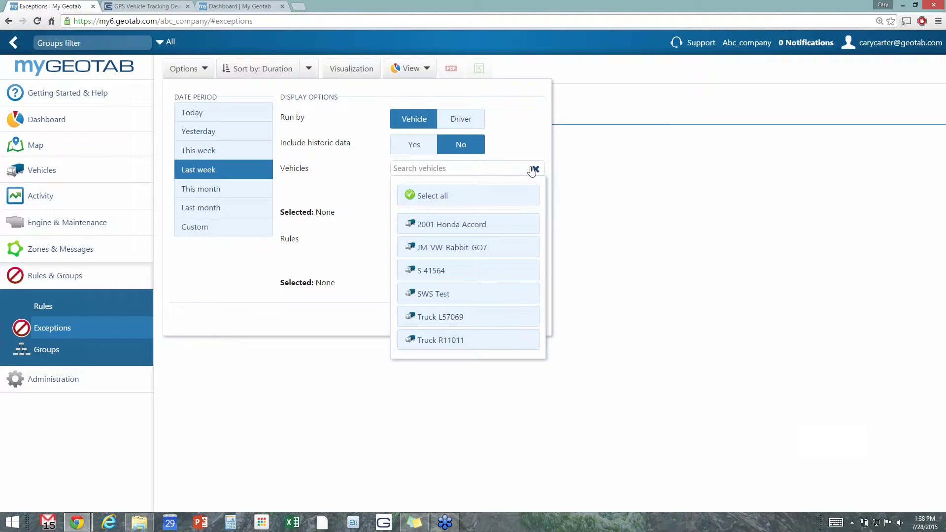
click(450, 198)
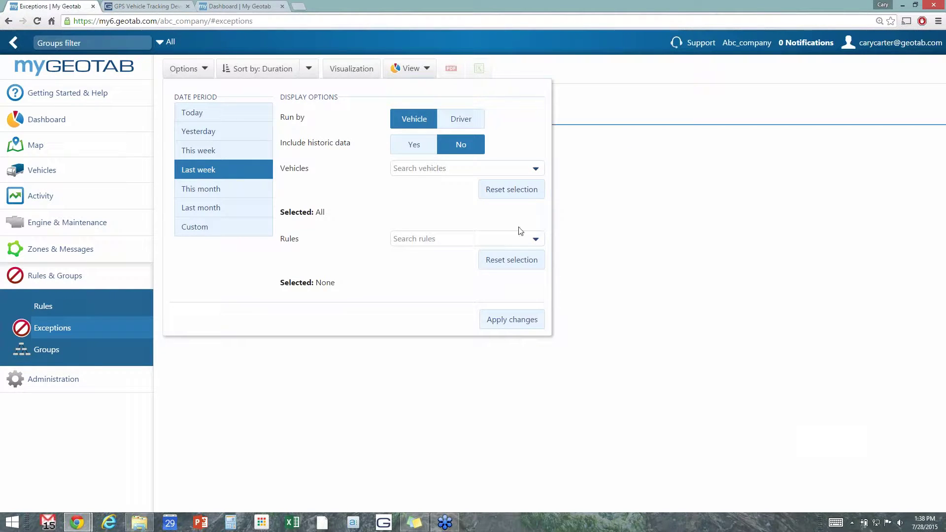
Step: Find the Speeding rule with the search term "speed", select it, and apply the exception options
click(522, 239)
text(speed)
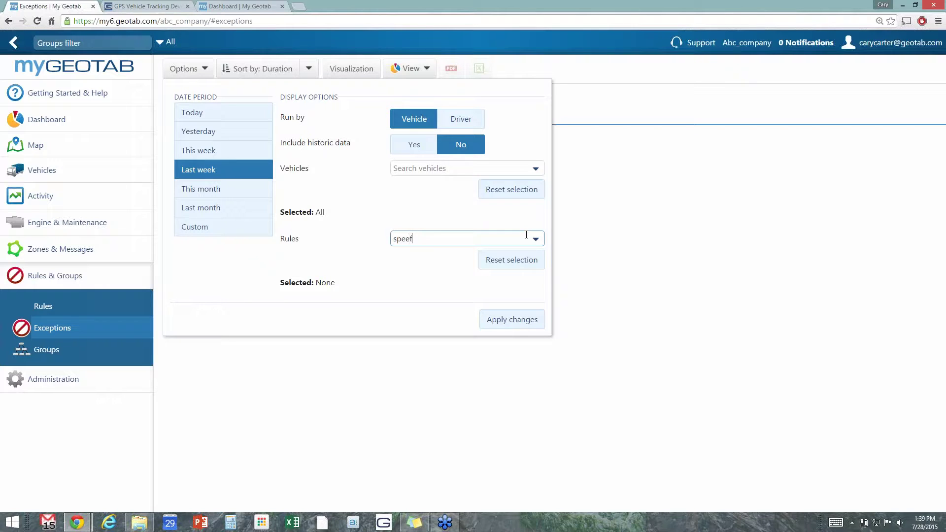
click(429, 342)
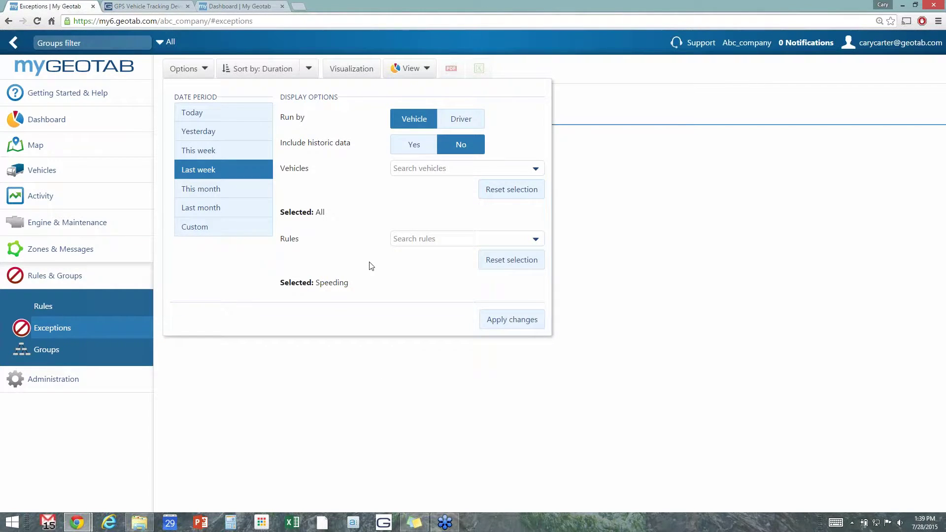
click(517, 322)
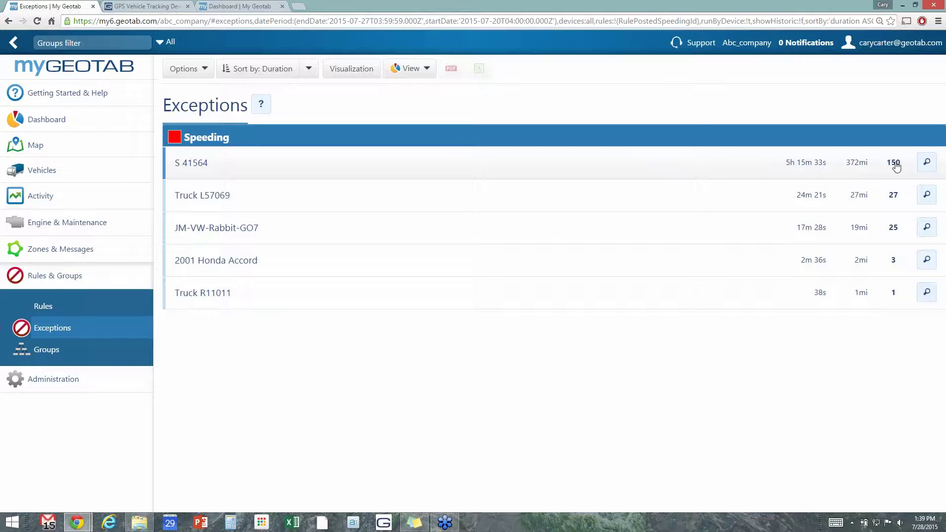
Step: Check the daily speeding breakdown of vehicle S 41564, and the speeding incident details of Truck R11011 in the vehicle list
click(189, 165)
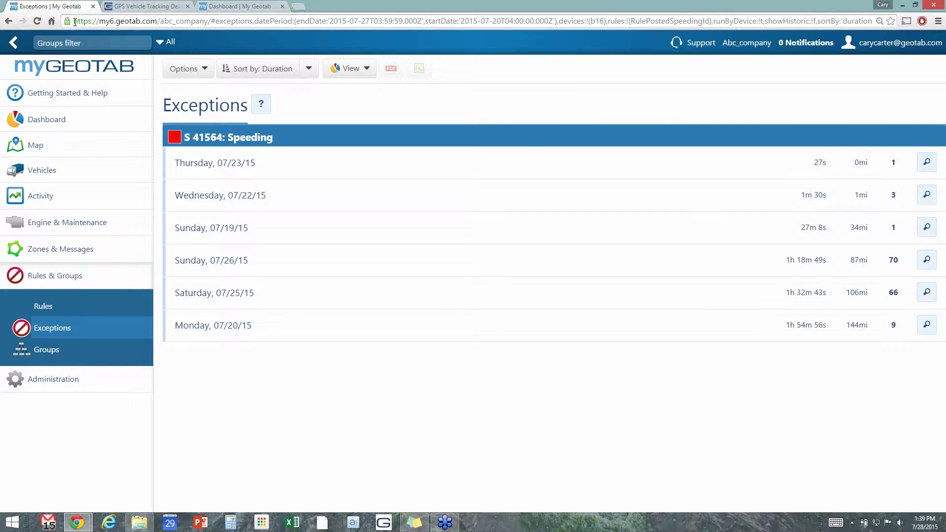
key(alt+Left)
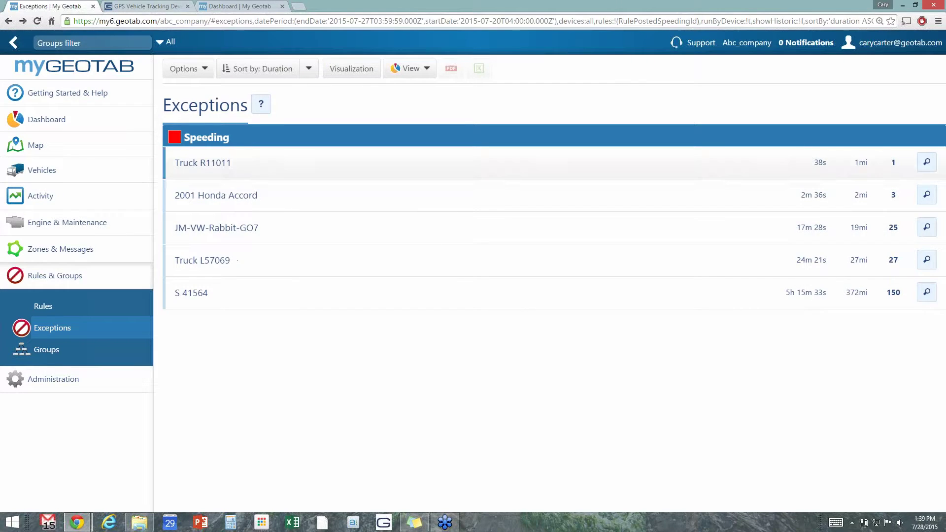
click(205, 167)
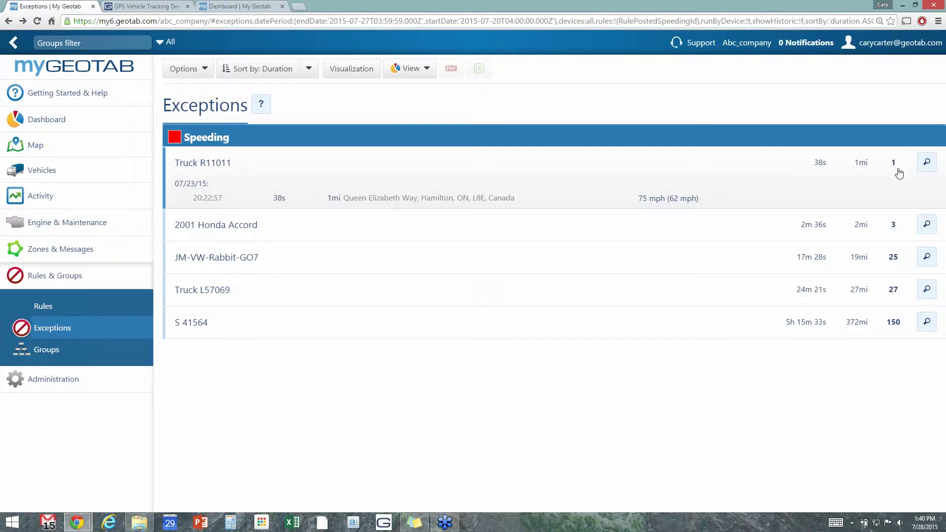
click(225, 165)
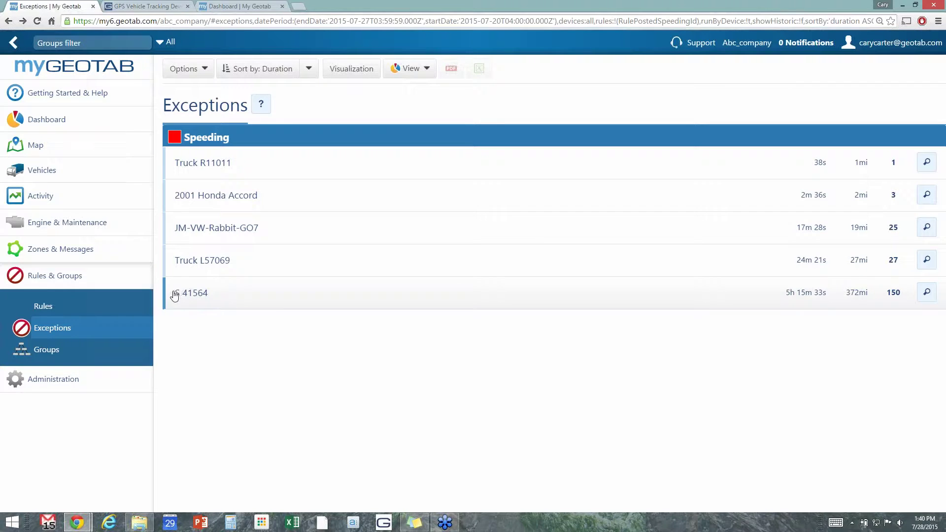
Step: Remove all vehicles from the exception options, select only S 41564, and apply the changes
click(203, 69)
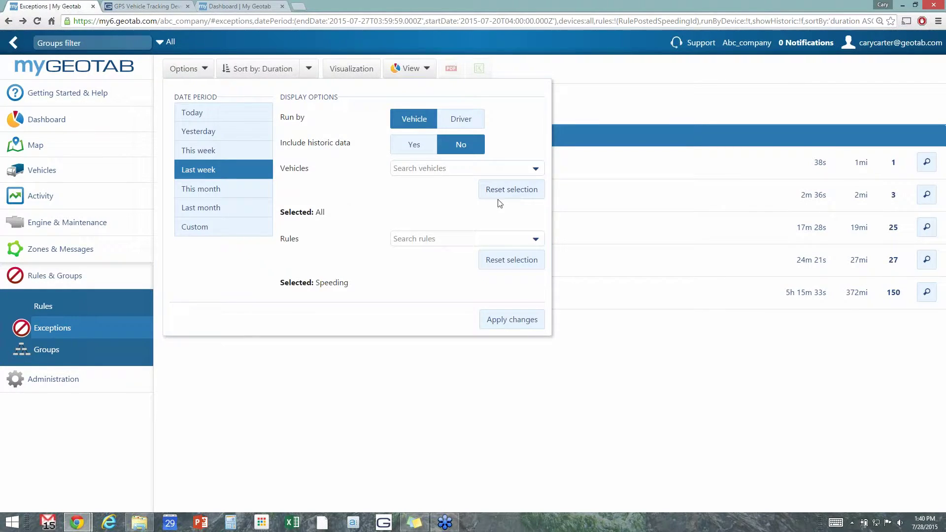
click(535, 169)
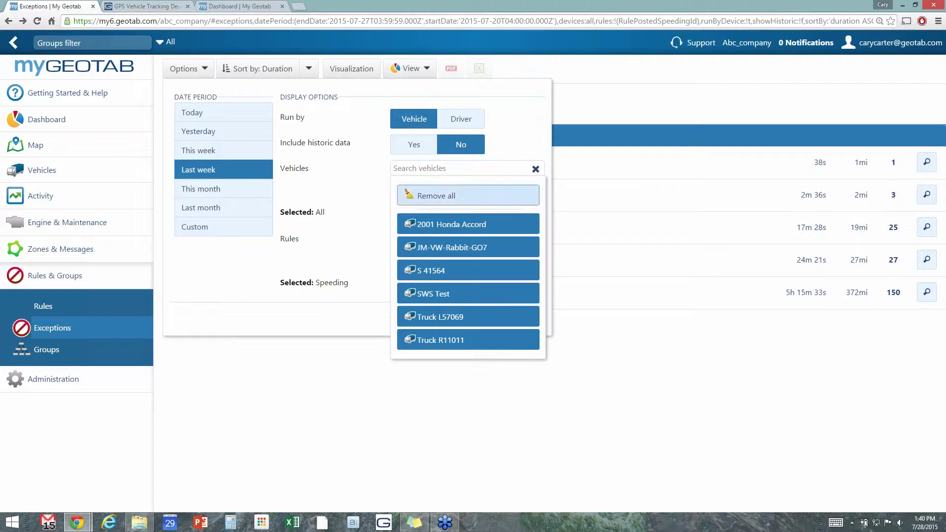
click(474, 201)
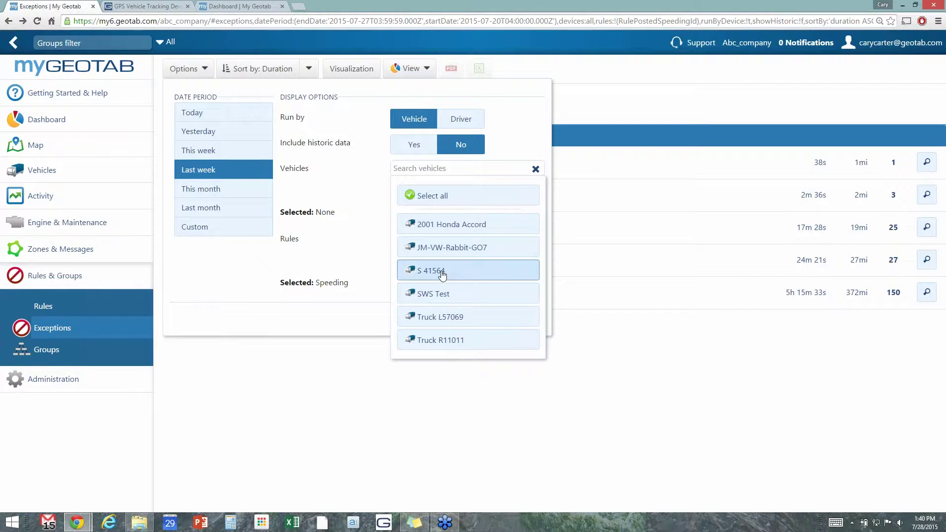
click(430, 274)
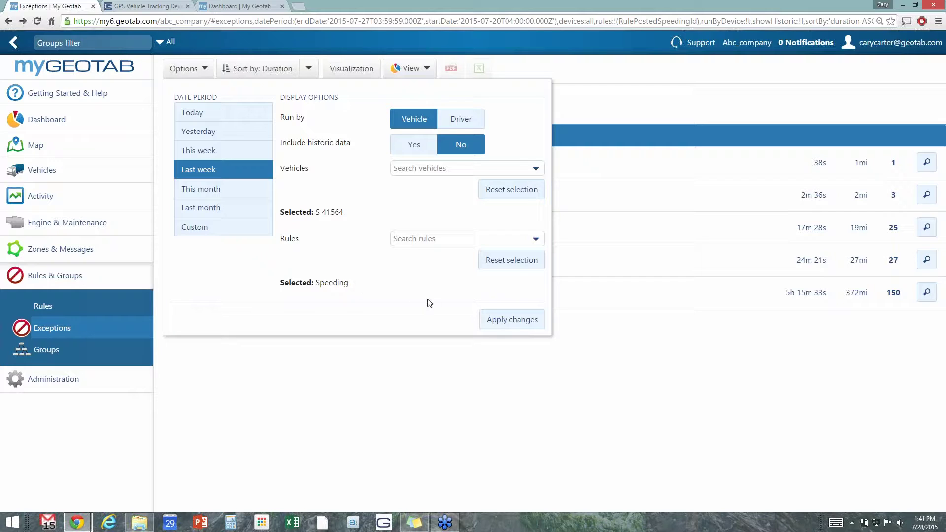
click(498, 326)
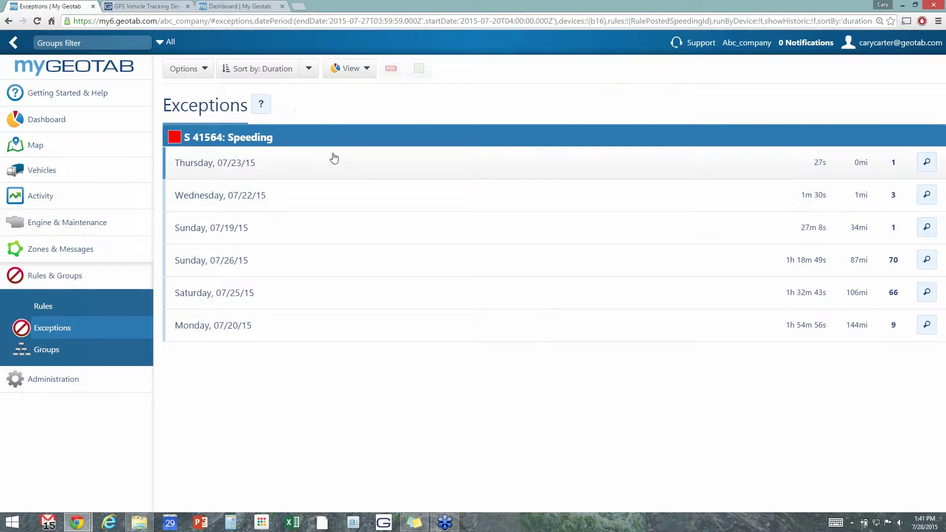
Step: Switch the speeding exceptions of S 41564 to the Details Report view
click(368, 69)
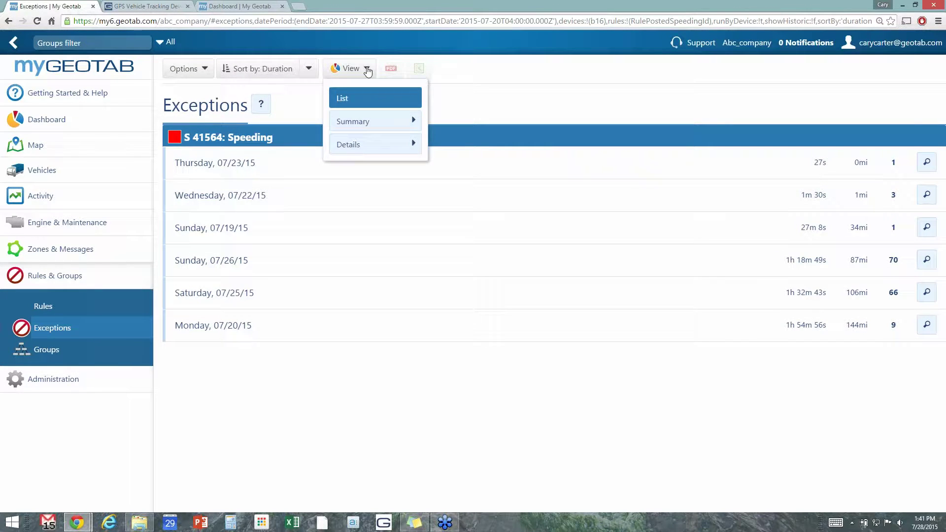
mouse_move(350, 145)
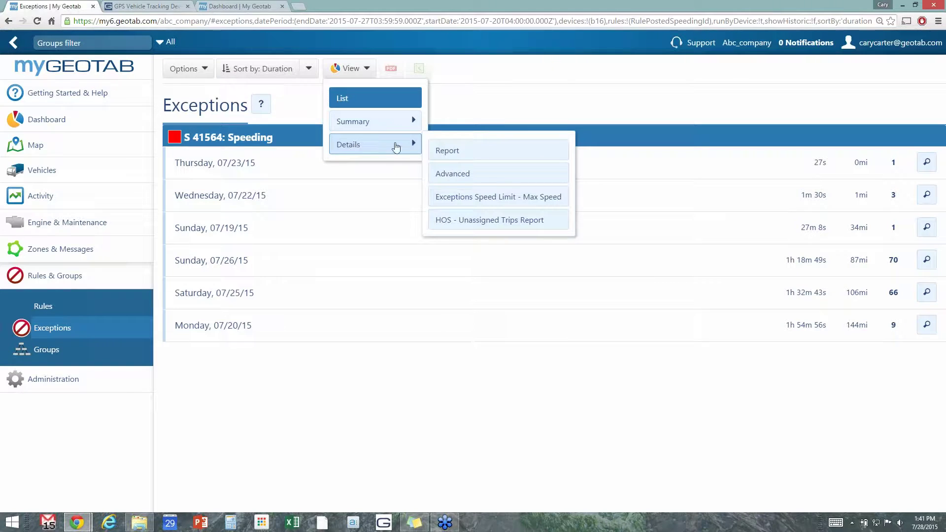
click(453, 151)
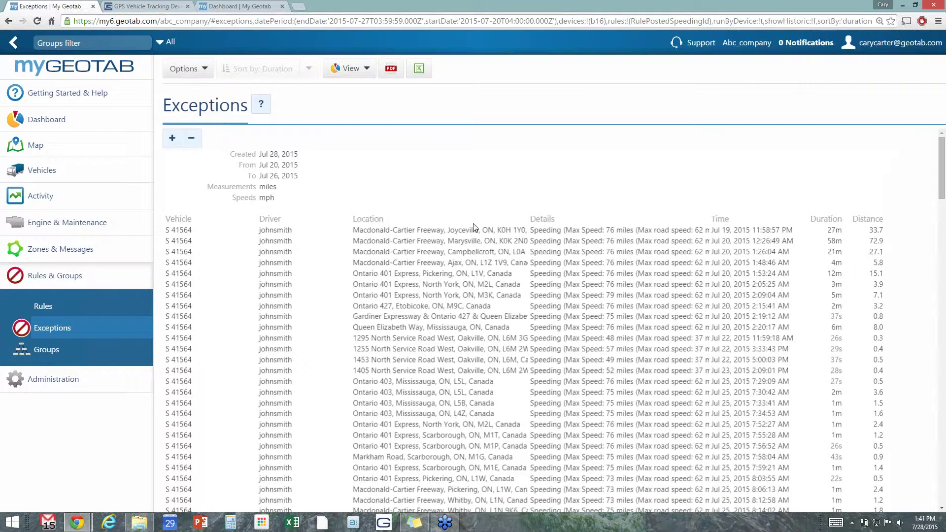
Step: Examine the locations, speeds, times, durations and distances in the detailed speeding report
scroll(457, 241, down, 3)
scroll(457, 242, down, 20)
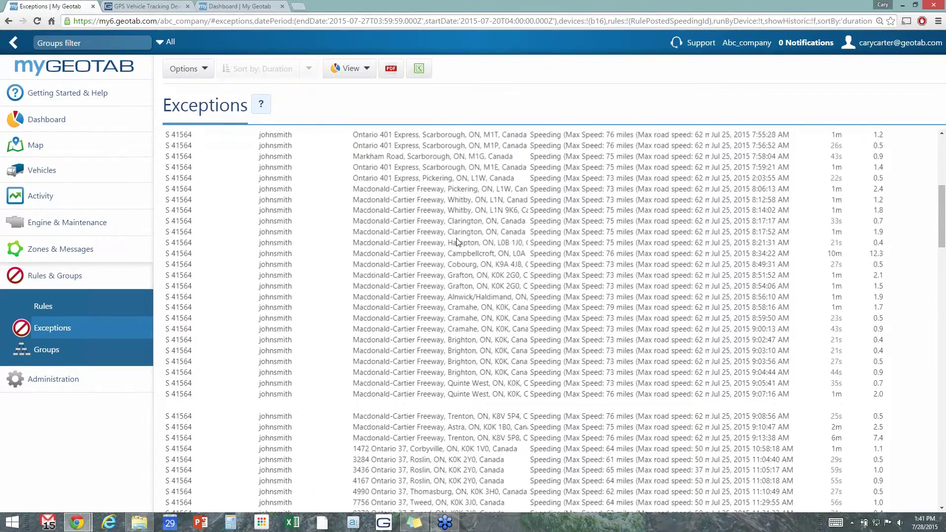
scroll(457, 240, down, 6)
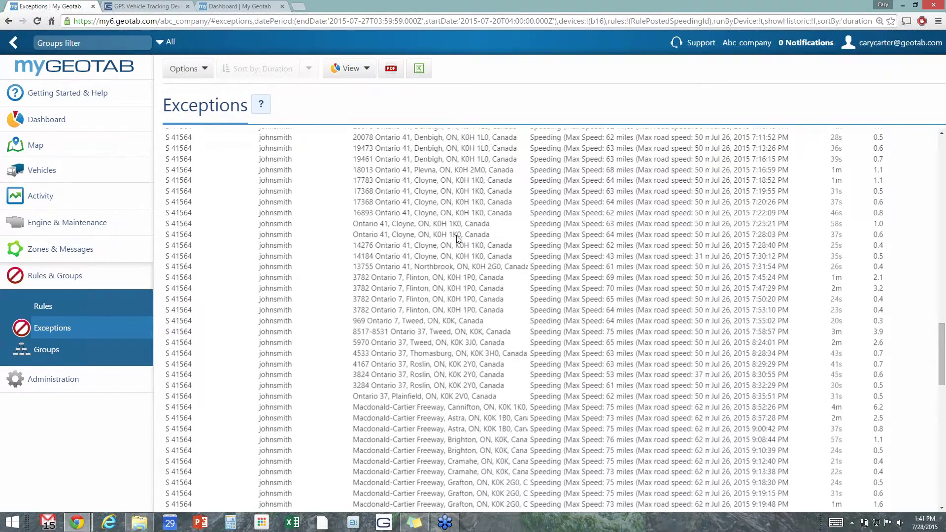
scroll(456, 235, up, 15)
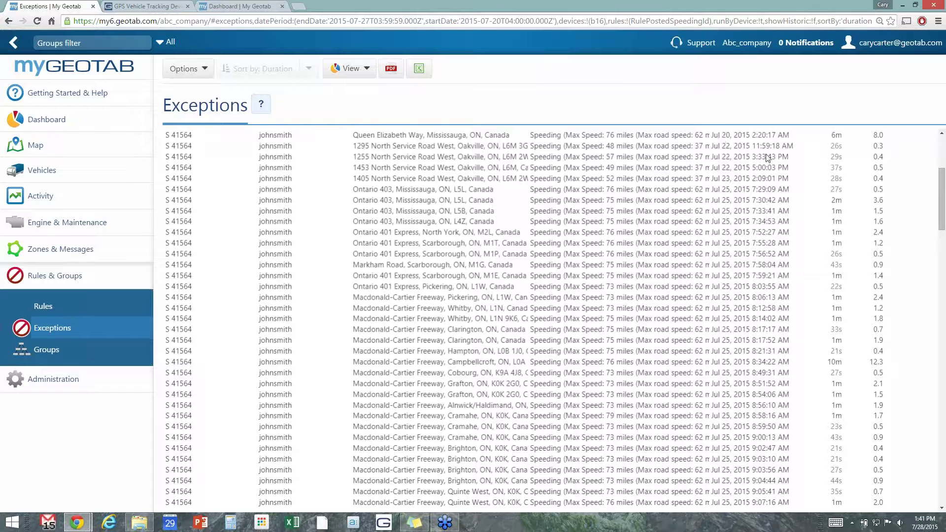
scroll(840, 177, up, 5)
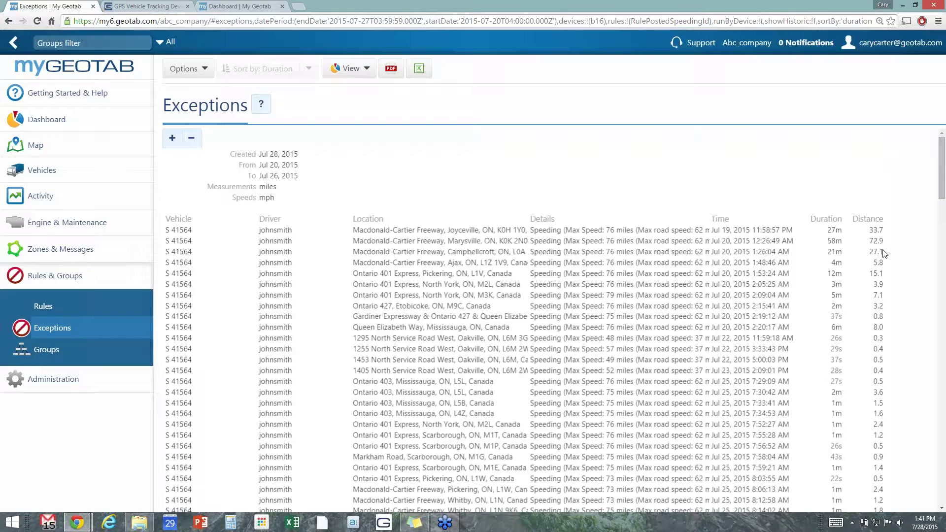
scroll(860, 352, down, 5)
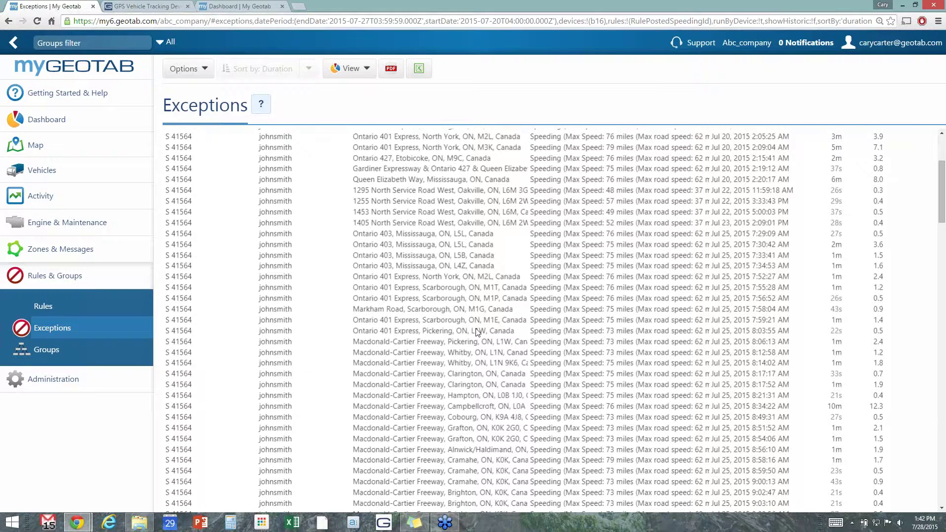
scroll(477, 332, up, 3)
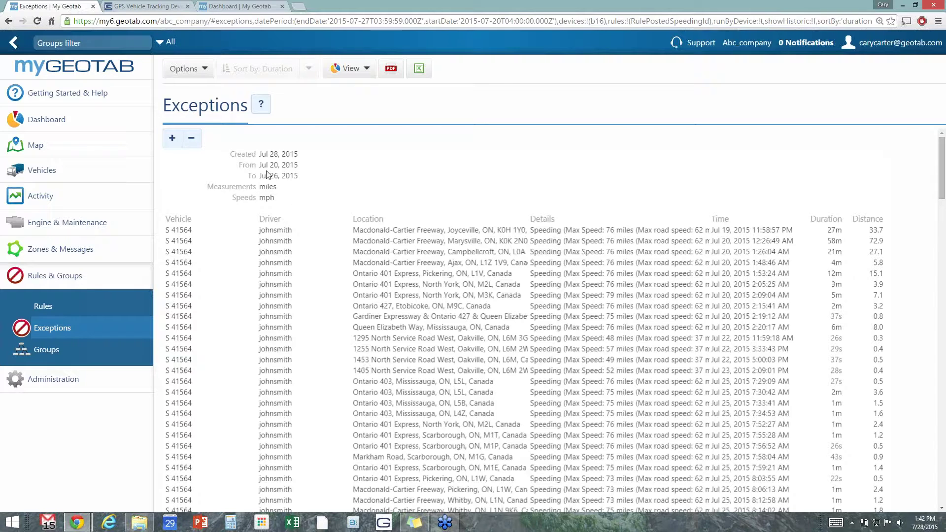
Step: Open the Risk Management report and check its available sorting criteria and report views
click(38, 201)
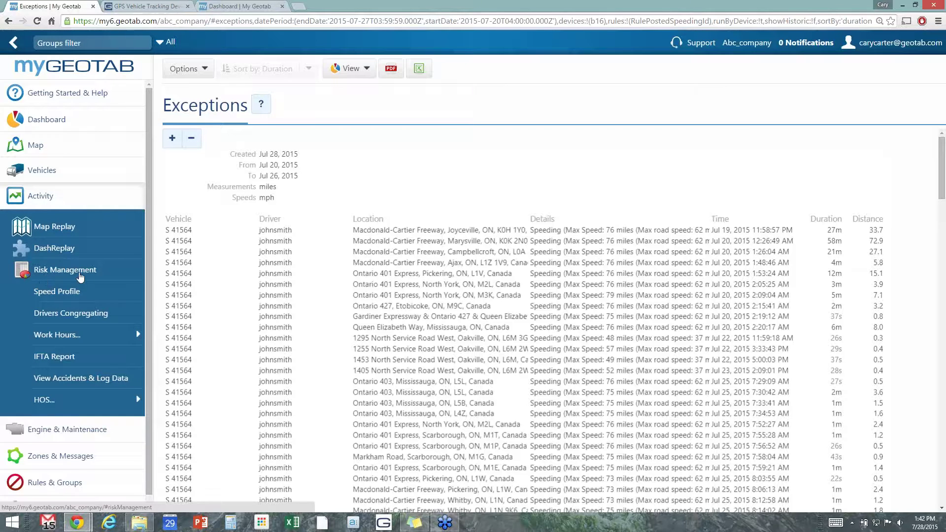
click(64, 274)
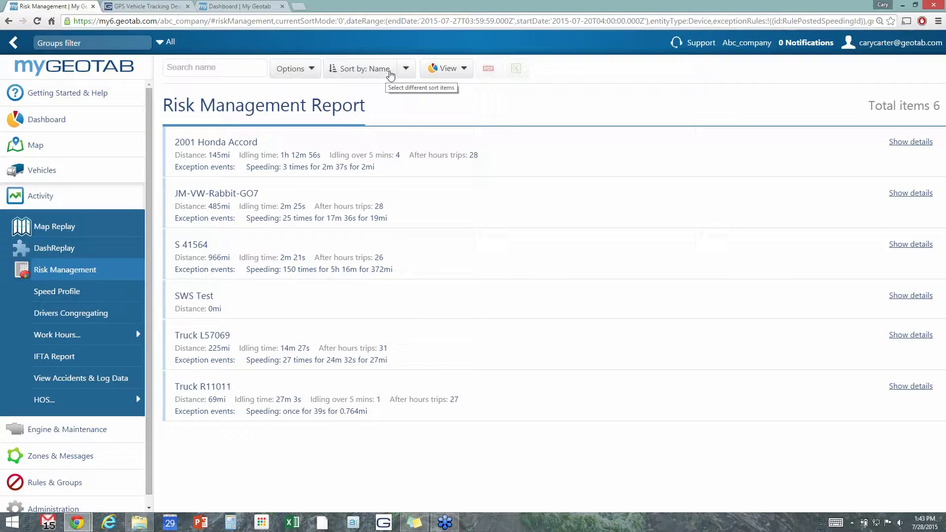
click(406, 70)
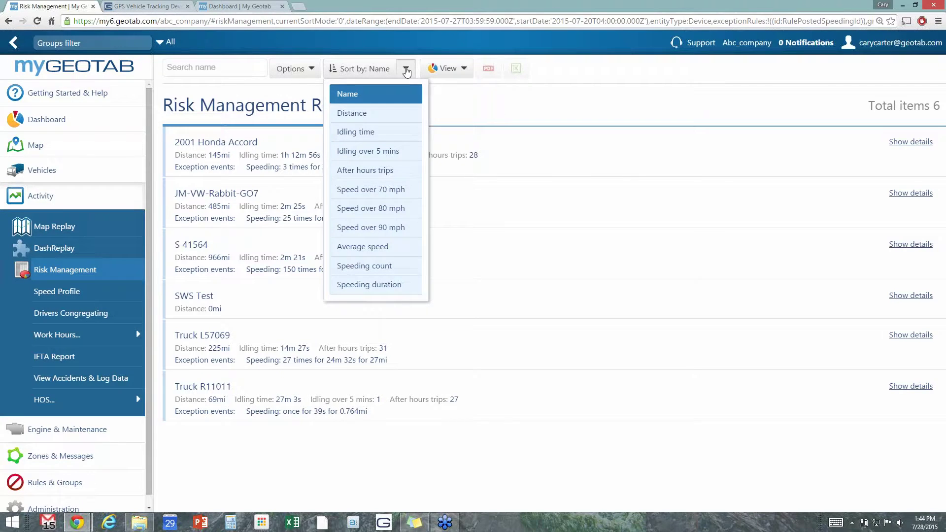
click(406, 70)
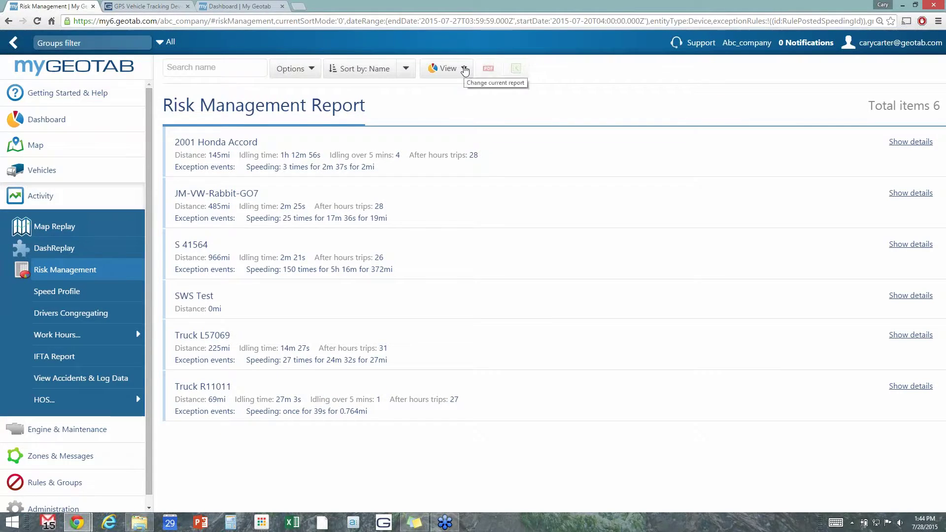
click(465, 69)
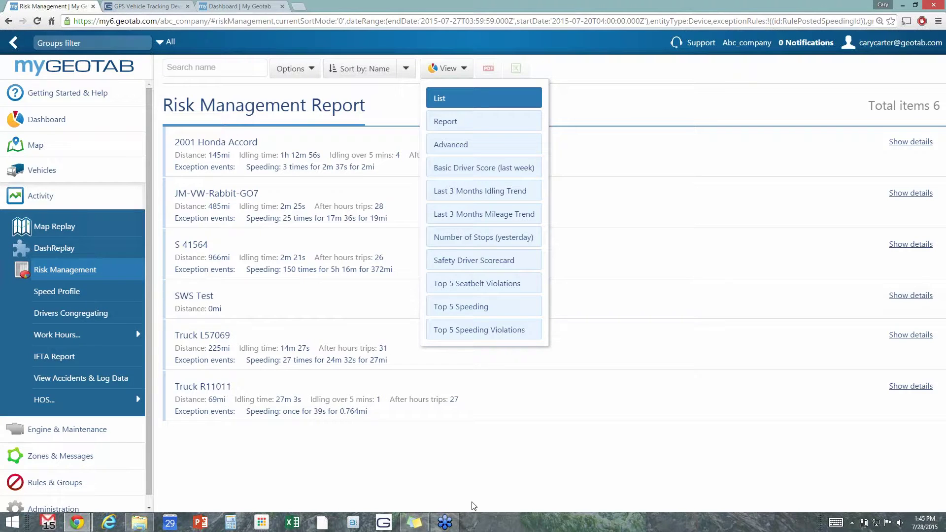
click(470, 461)
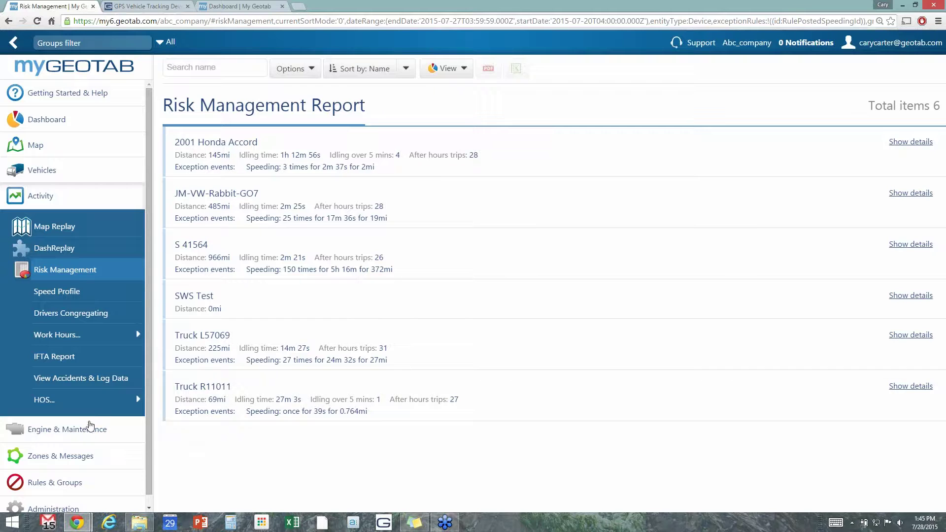
Step: Run the Fuel Usage report for all vehicles over the last month, without historic data or sub-periods
click(90, 430)
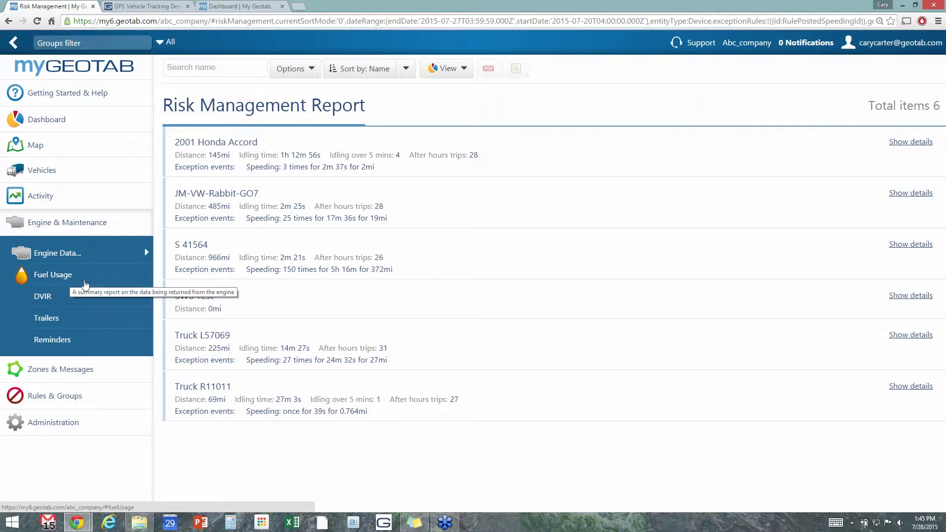
click(64, 281)
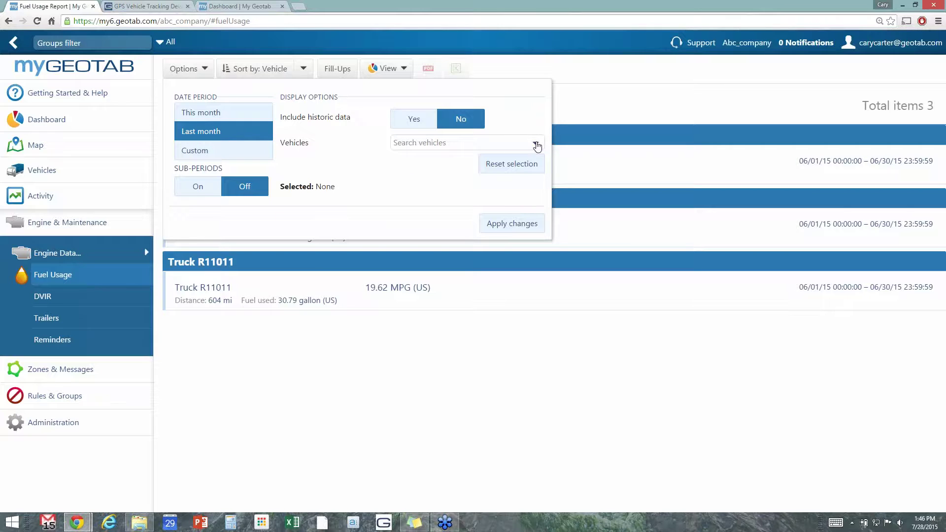
click(536, 144)
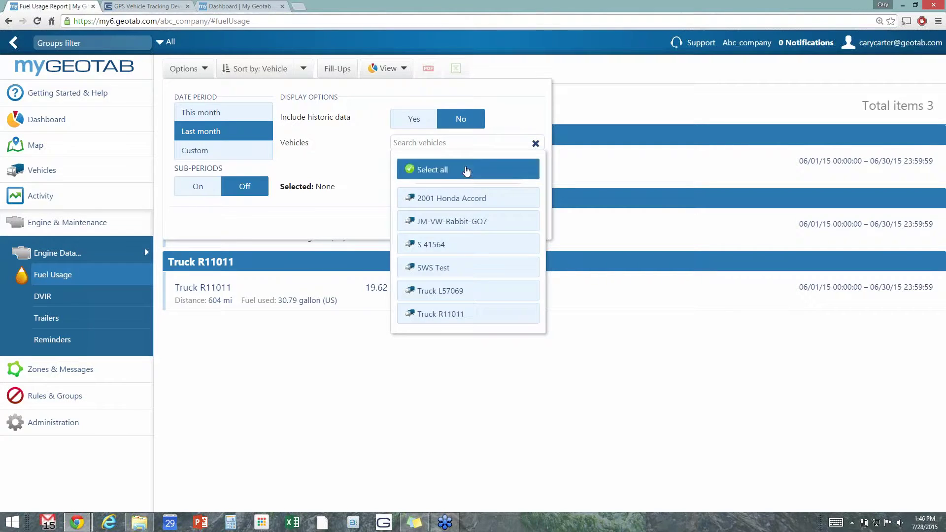
click(468, 169)
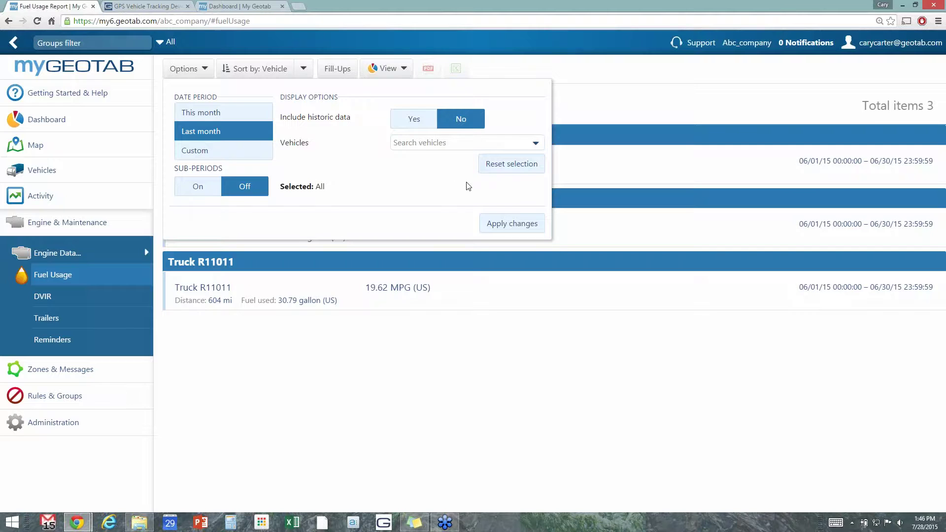
click(503, 229)
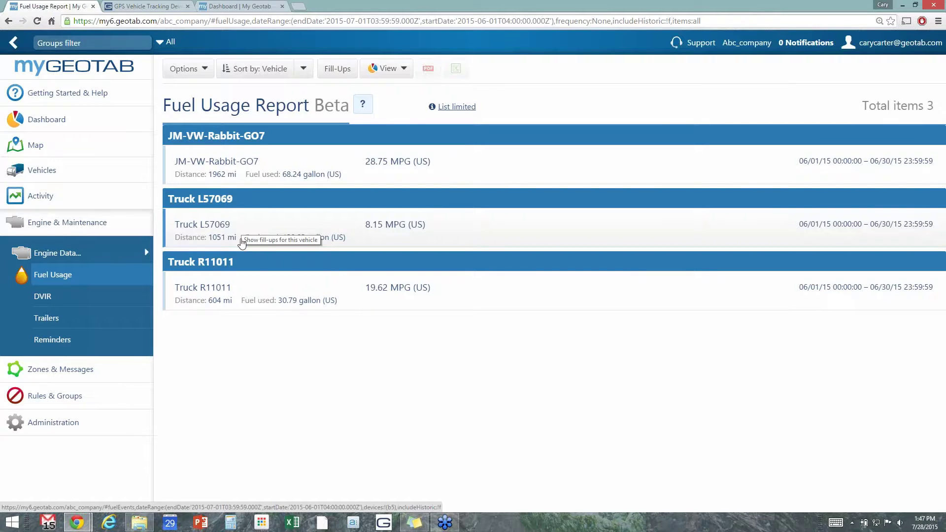
Step: Open the fill-ups graph of Truck L57069 from its fill-ups list and hide the diagnostic fuel level line
click(217, 227)
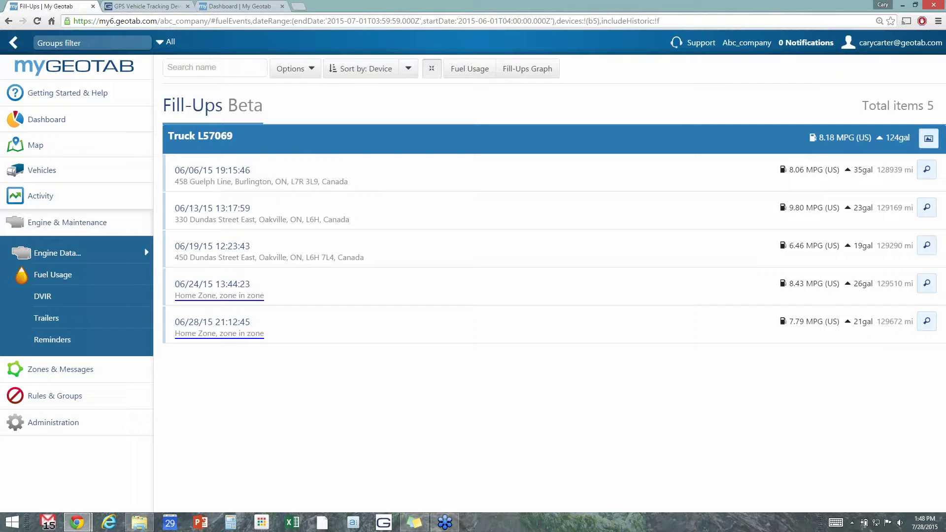
click(929, 142)
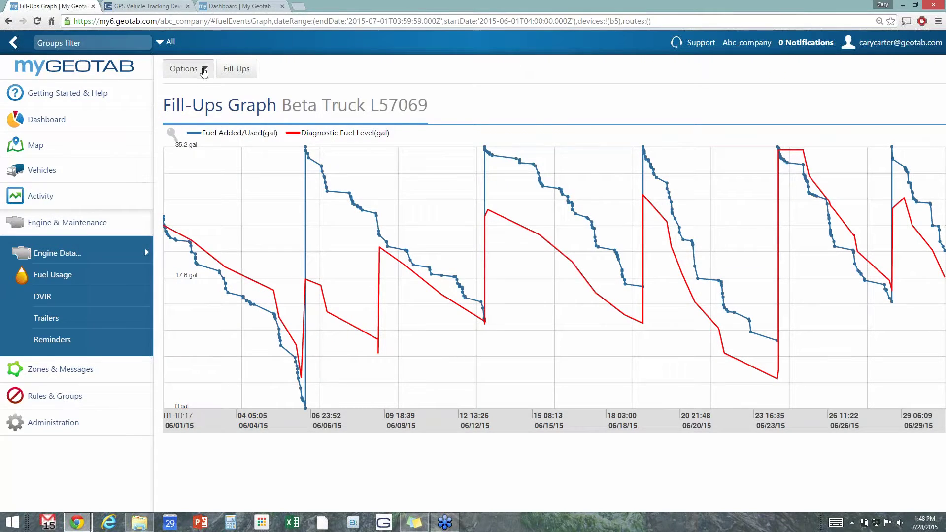
click(204, 69)
click(467, 167)
click(513, 200)
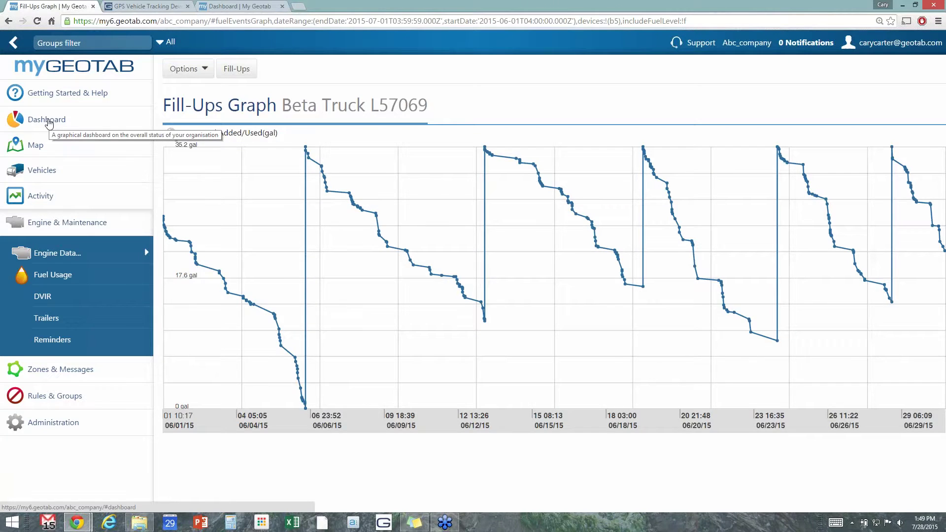
Step: Review the dashboard's idling and mileage trends, top speeders, daily mileage and idle time percentage reports
click(48, 123)
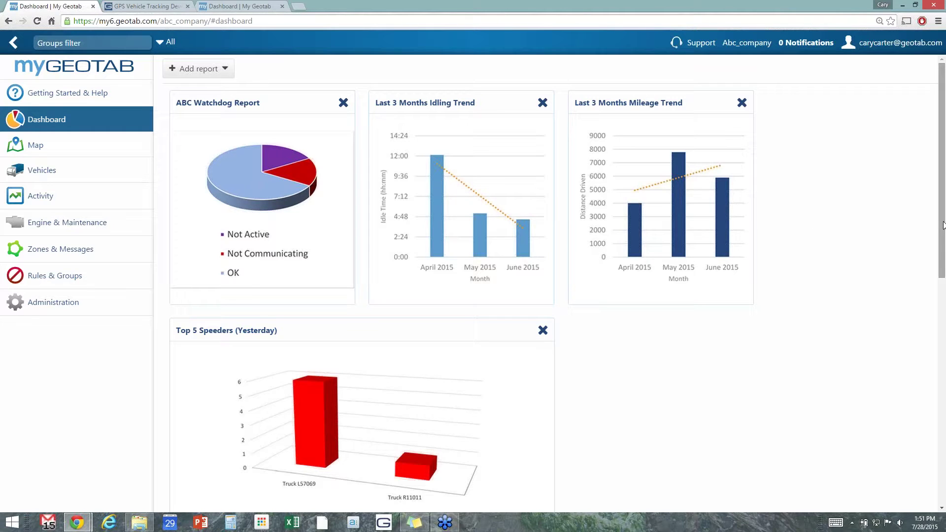
drag(942, 227, 945, 285)
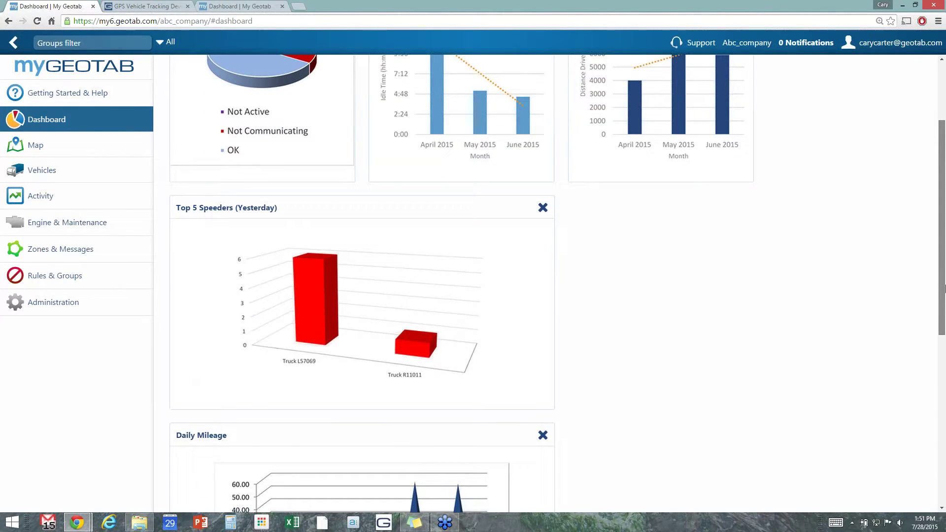
scroll(271, 255, down, 1)
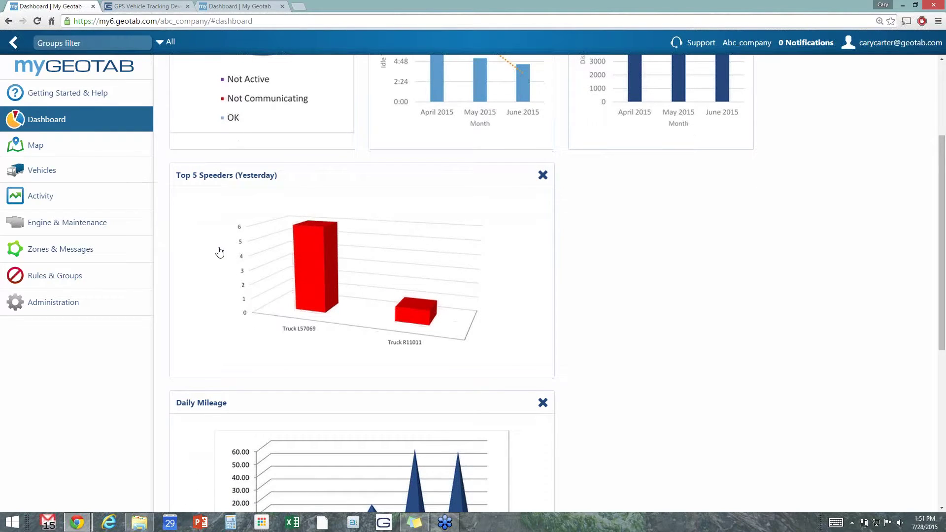
drag(944, 274, 944, 382)
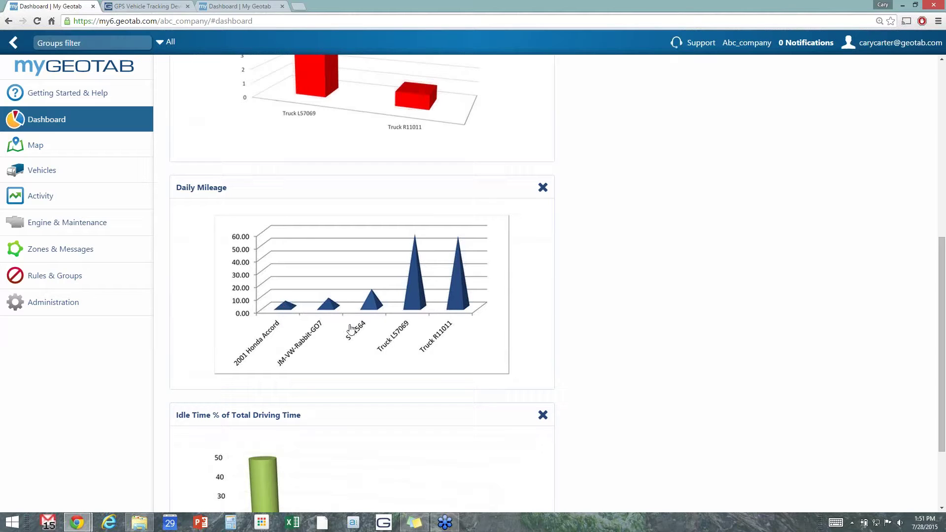
scroll(784, 323, down, 2)
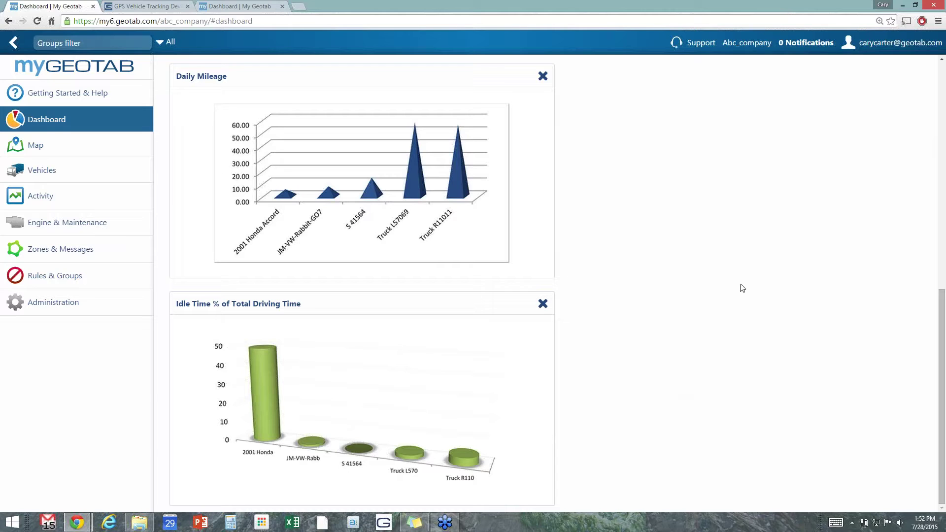
scroll(742, 288, up, 10)
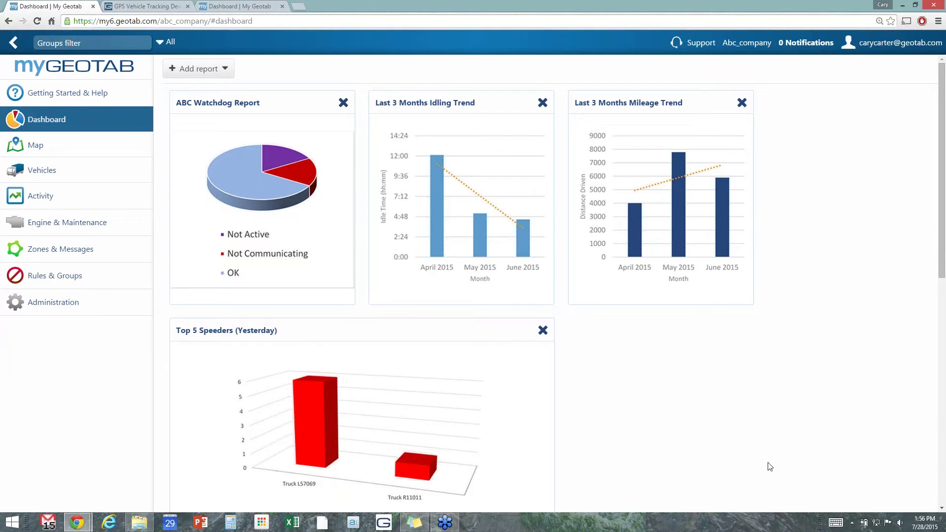
Step: Open the live map and look over the zones around Mississauga, Oakville and Burlington
click(38, 146)
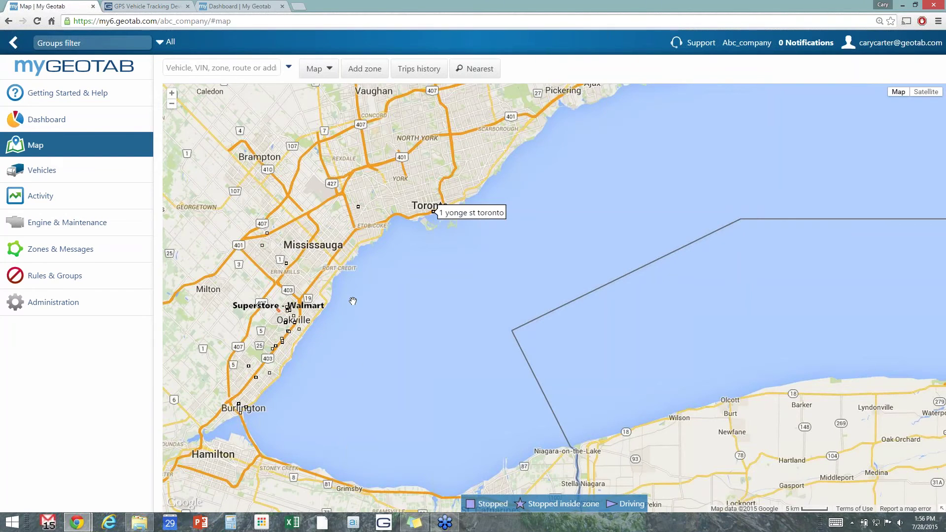
drag(353, 301, 549, 364)
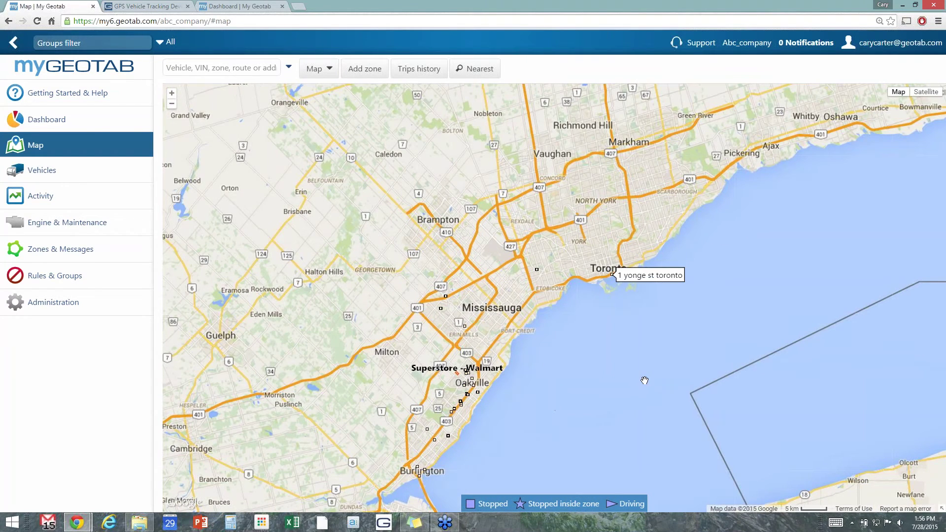
drag(553, 408, 616, 306)
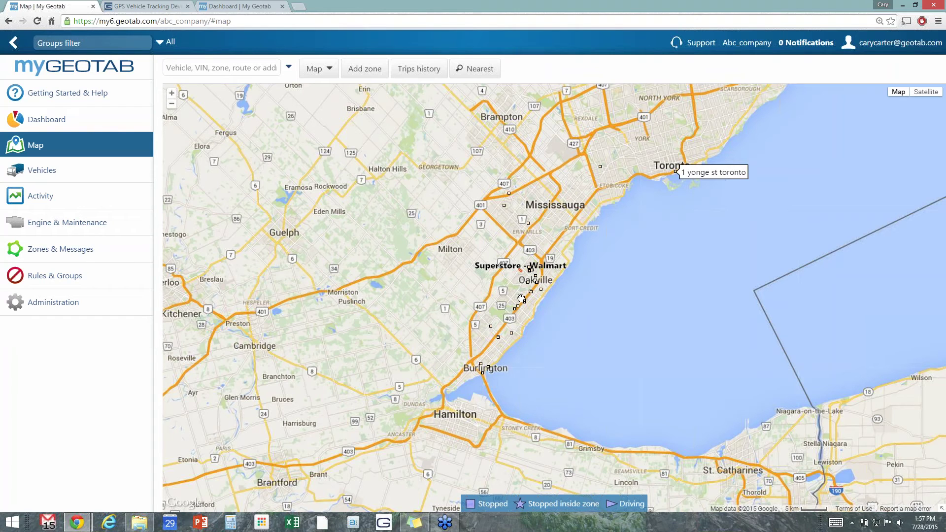
scroll(521, 299, up, 1)
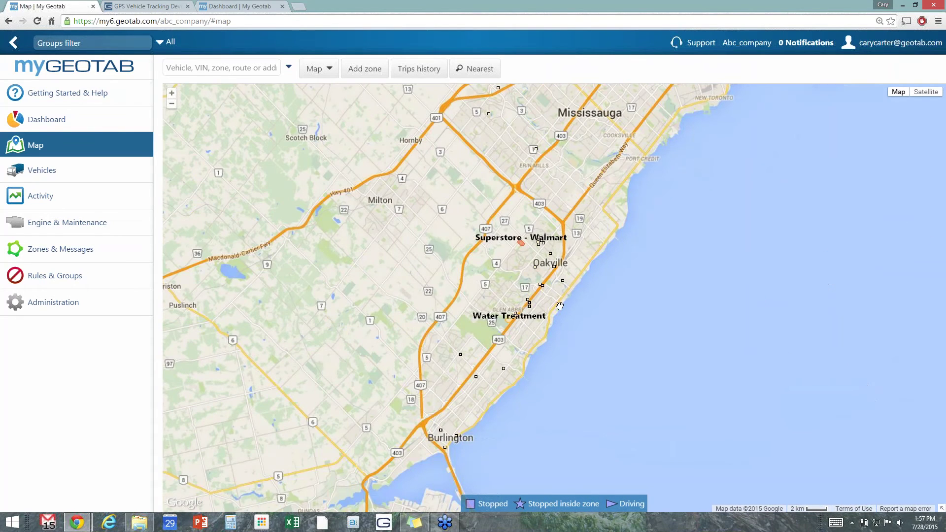
drag(554, 303, 609, 307)
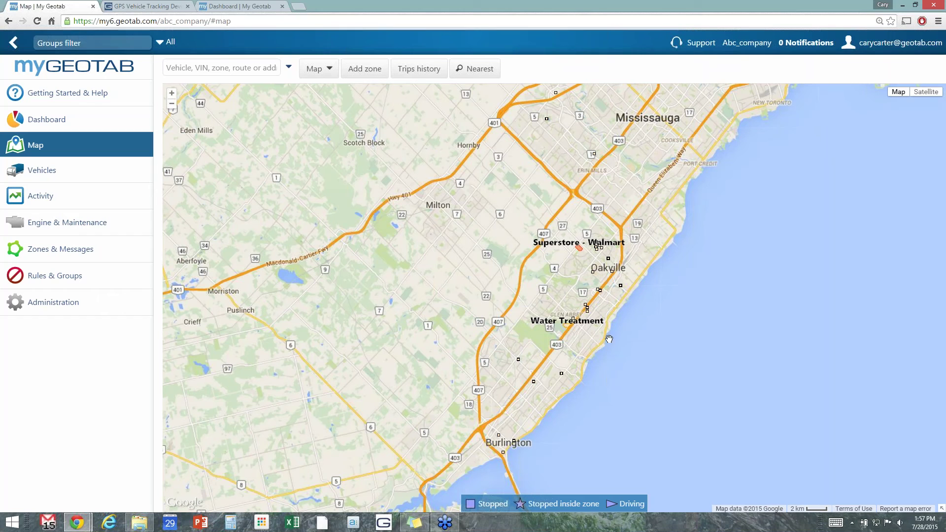
drag(668, 330, 793, 291)
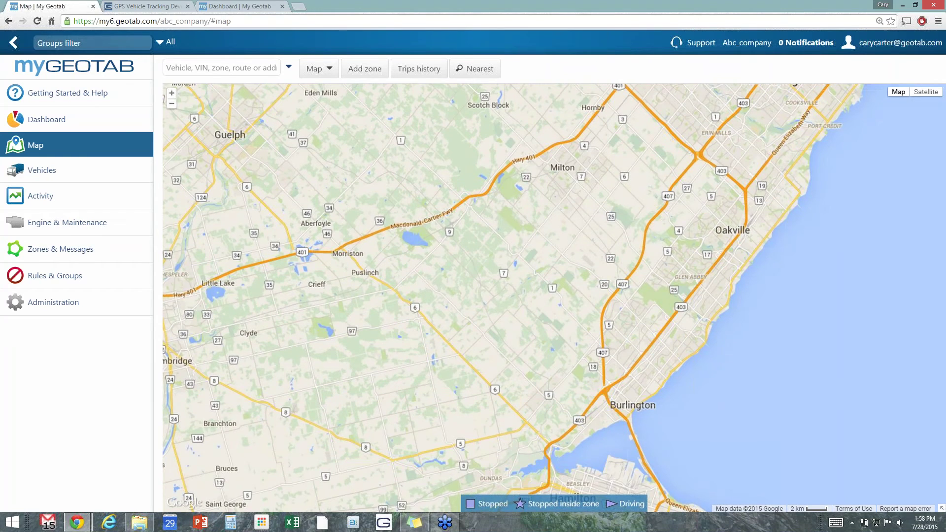
drag(586, 291, 551, 340)
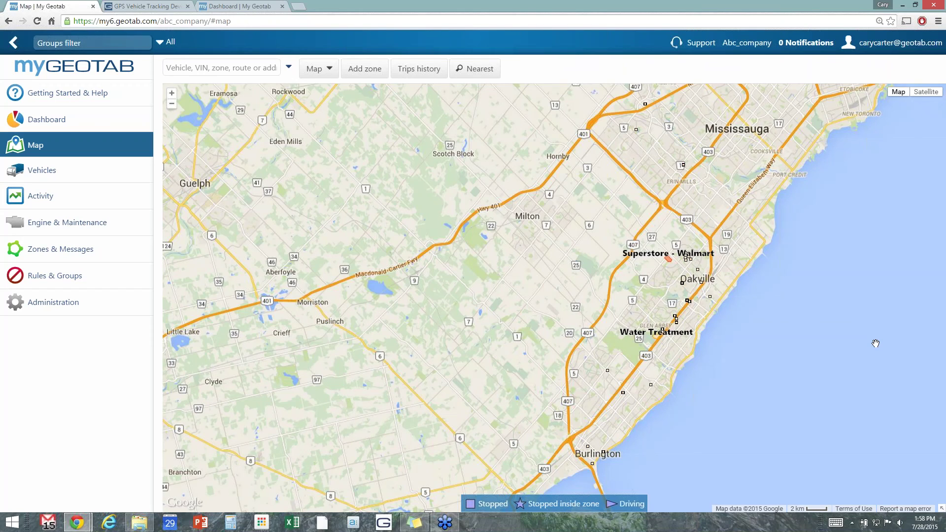
Step: Switch to the Geotab website, open the Training page among its resources, and review the upcoming webinars and training videos
click(141, 6)
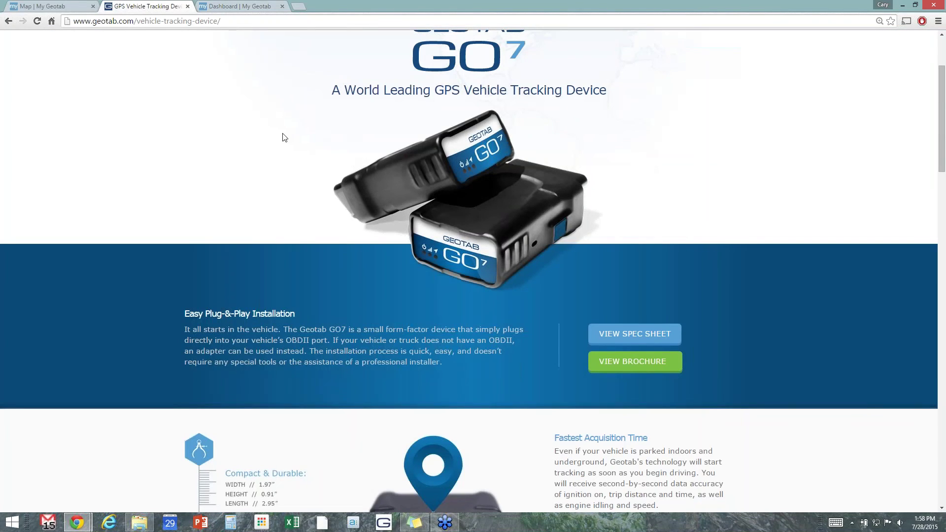
scroll(702, 110, up, 3)
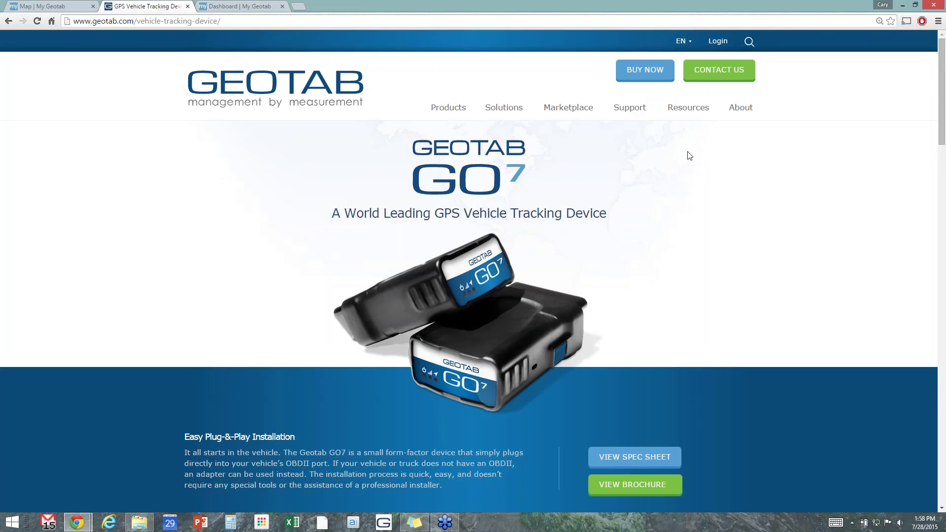
click(696, 110)
click(571, 165)
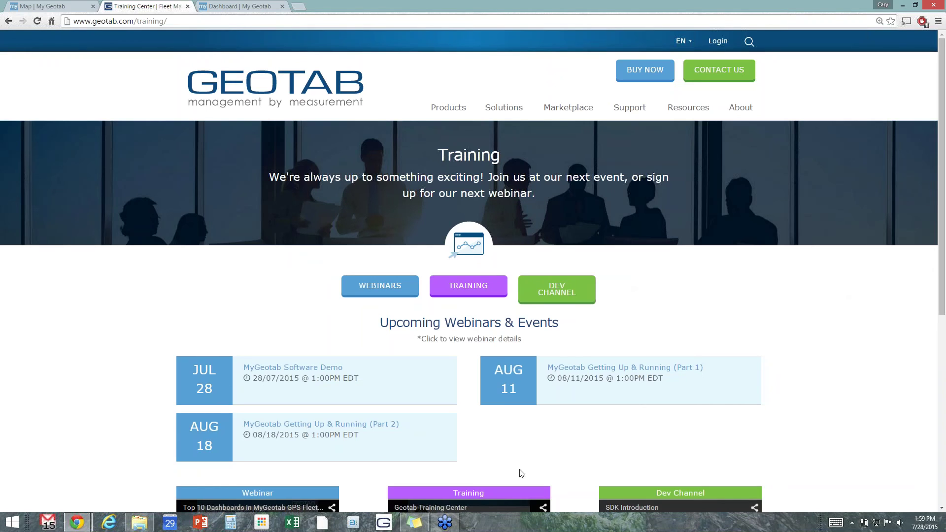
scroll(851, 418, down, 3)
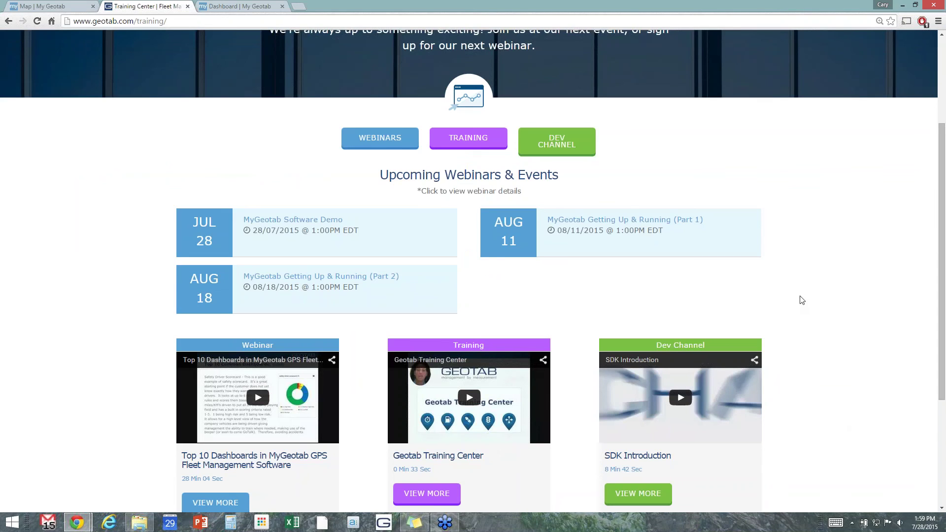
scroll(802, 300, up, 3)
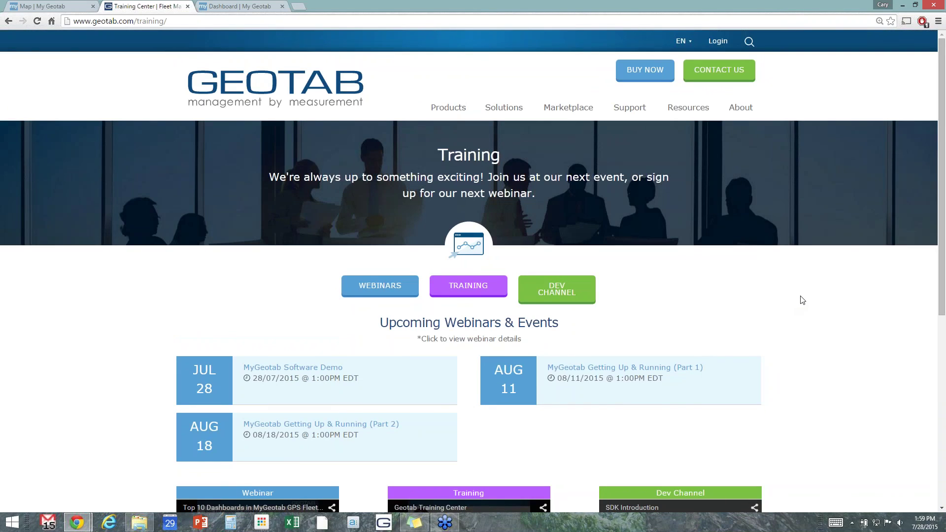